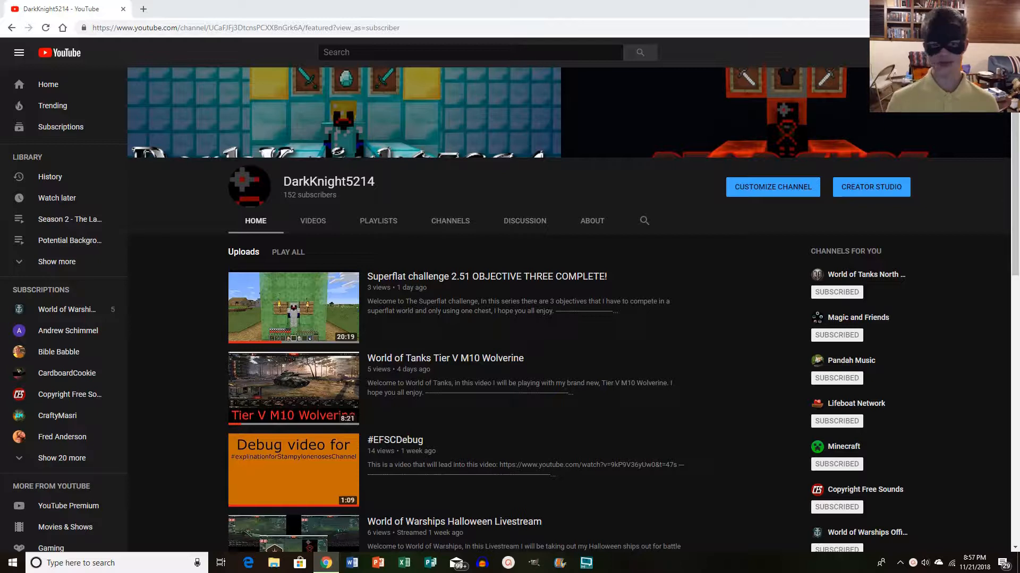
Minimize the browser window with the YouTube channel page to get to the desktop
{"action": "scroll", "coordinate": [695, 357], "scroll_direction": "down", "scroll_amount": 3}
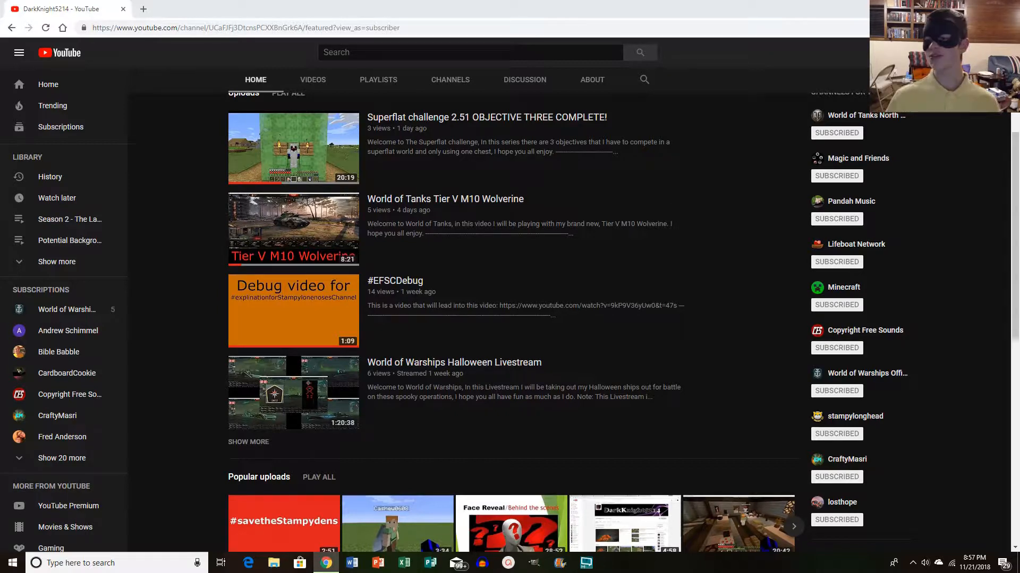
{"action": "left_click", "coordinate": [958, 8]}
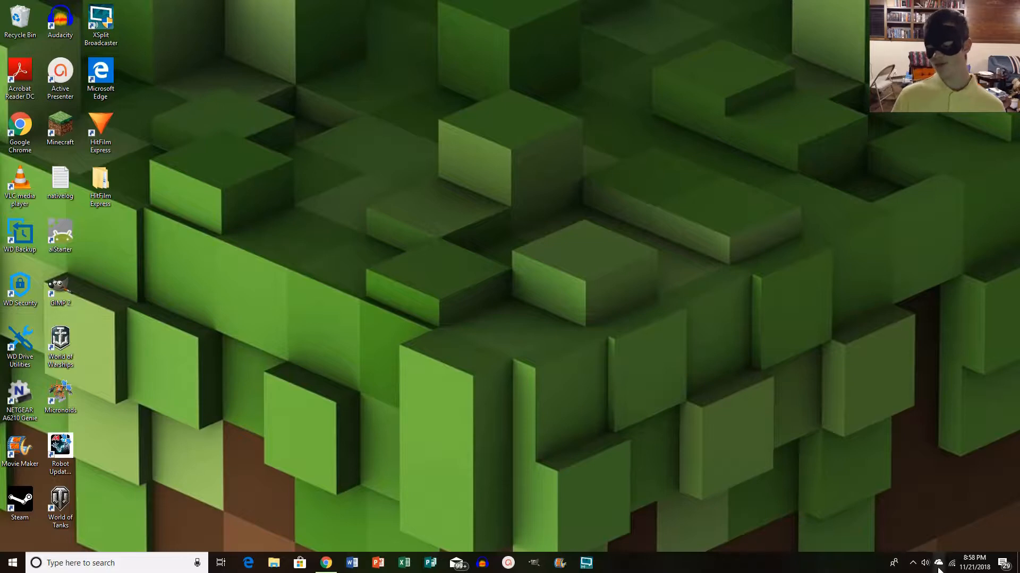
{"action": "left_click", "coordinate": [913, 561]}
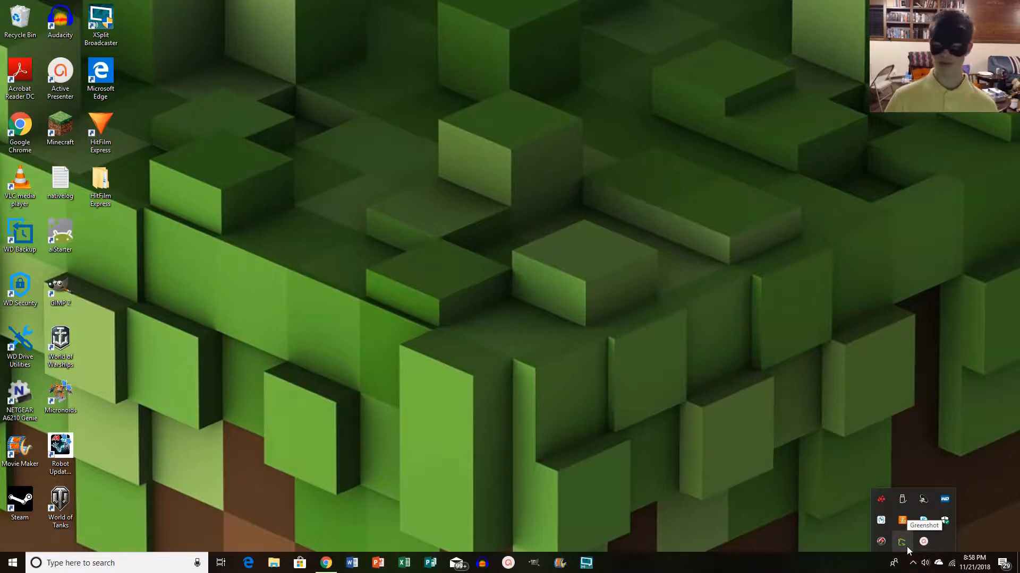
{"action": "right_click", "coordinate": [907, 547]}
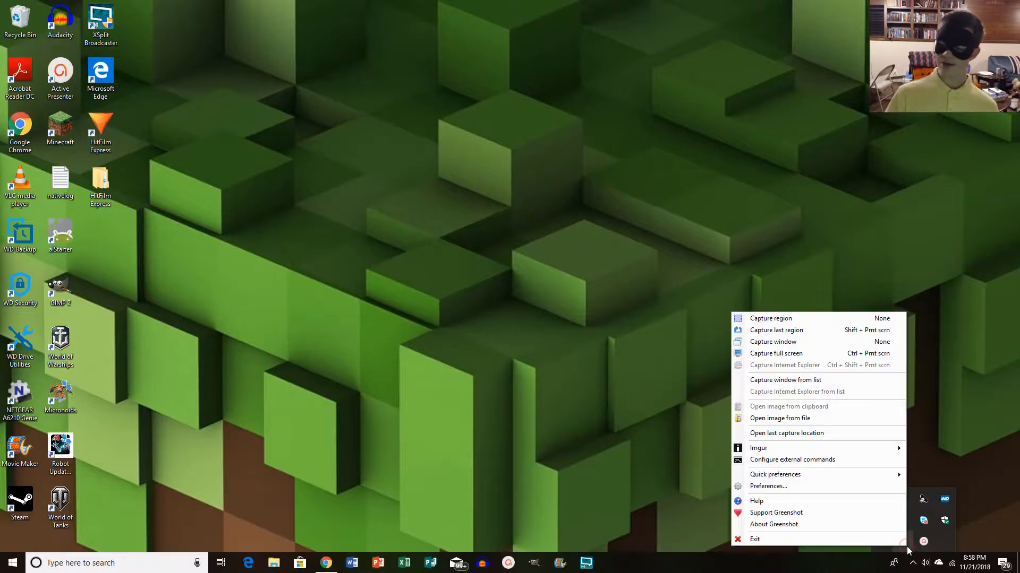
{"action": "left_click", "coordinate": [770, 317]}
{"action": "mouse_move", "coordinate": [243, 72]}
{"action": "left_mouse_down"}
{"action": "mouse_move", "coordinate": [988, 409]}
{"action": "mouse_move", "coordinate": [773, 278]}
{"action": "mouse_move", "coordinate": [658, 276]}
{"action": "mouse_move", "coordinate": [560, 221]}
{"action": "mouse_move", "coordinate": [285, 134]}
{"action": "mouse_move", "coordinate": [241, 65]}
{"action": "mouse_move", "coordinate": [230, 76]}
{"action": "left_mouse_up"}
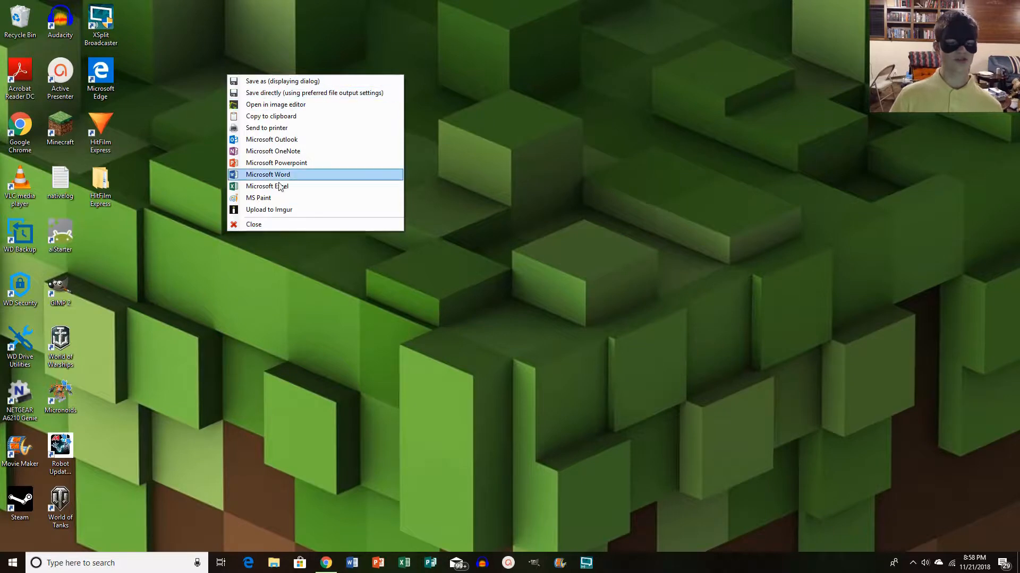
{"action": "left_click", "coordinate": [278, 227]}
Capture a rectangular region of the desktop wallpaper with Greenshot and discard the capture without sending it anywhere
{"action": "left_click", "coordinate": [913, 563]}
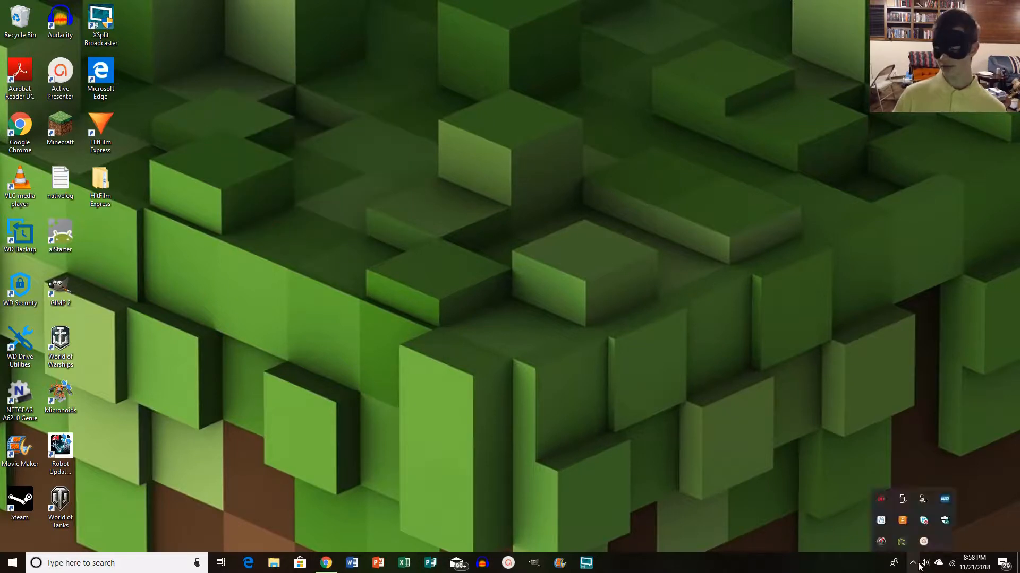
{"action": "right_click", "coordinate": [904, 543]}
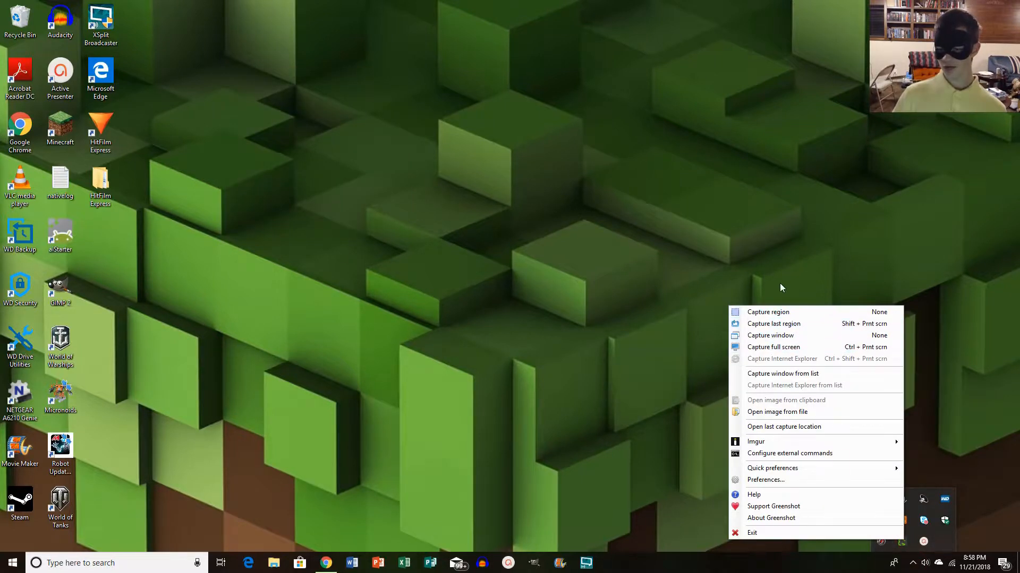
{"action": "left_click", "coordinate": [782, 313]}
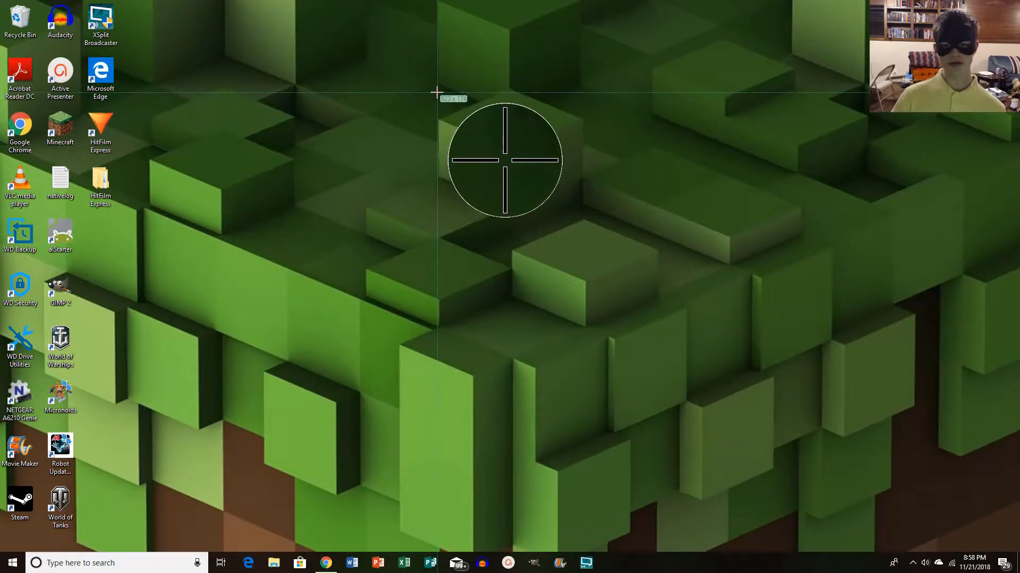
{"action": "left_click_drag", "start_coordinate": [436, 86], "coordinate": [587, 206]}
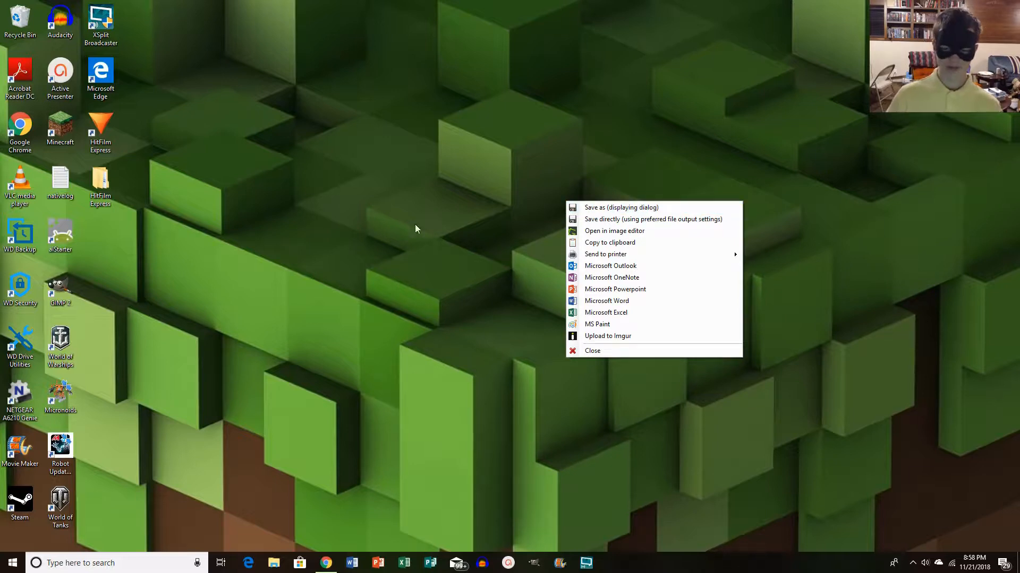
{"action": "left_click", "coordinate": [581, 351]}
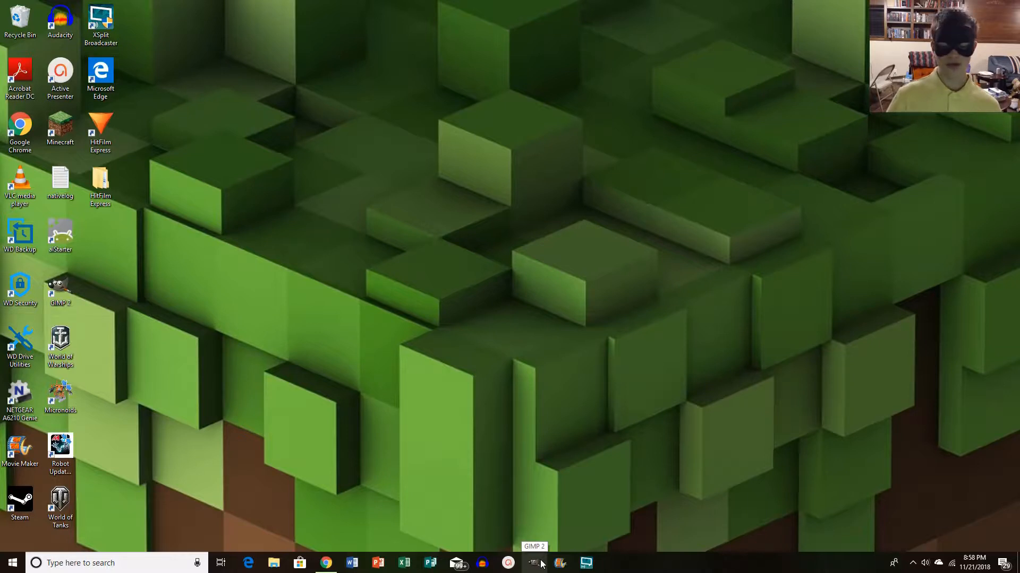
Launch GIMP and bring up the settings for creating a new image
{"action": "left_click", "coordinate": [541, 564]}
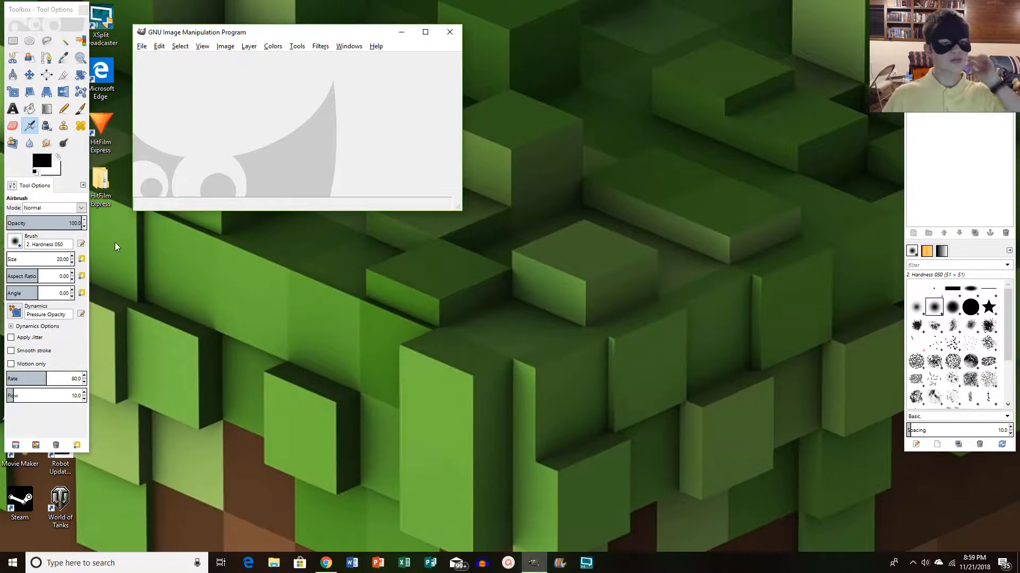
{"action": "left_click", "coordinate": [142, 47]}
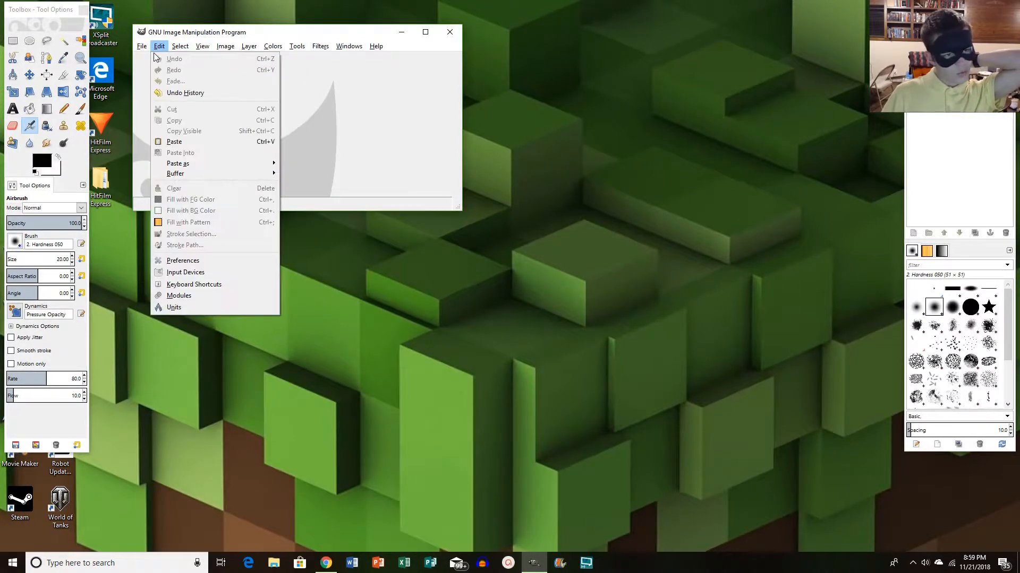
{"action": "left_click", "coordinate": [143, 46]}
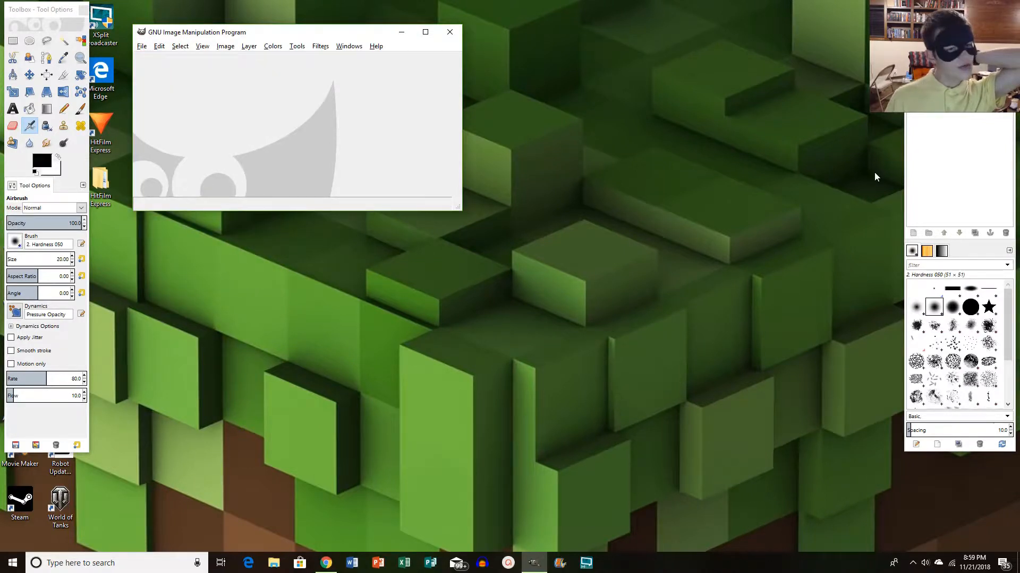
{"action": "left_click", "coordinate": [142, 47]}
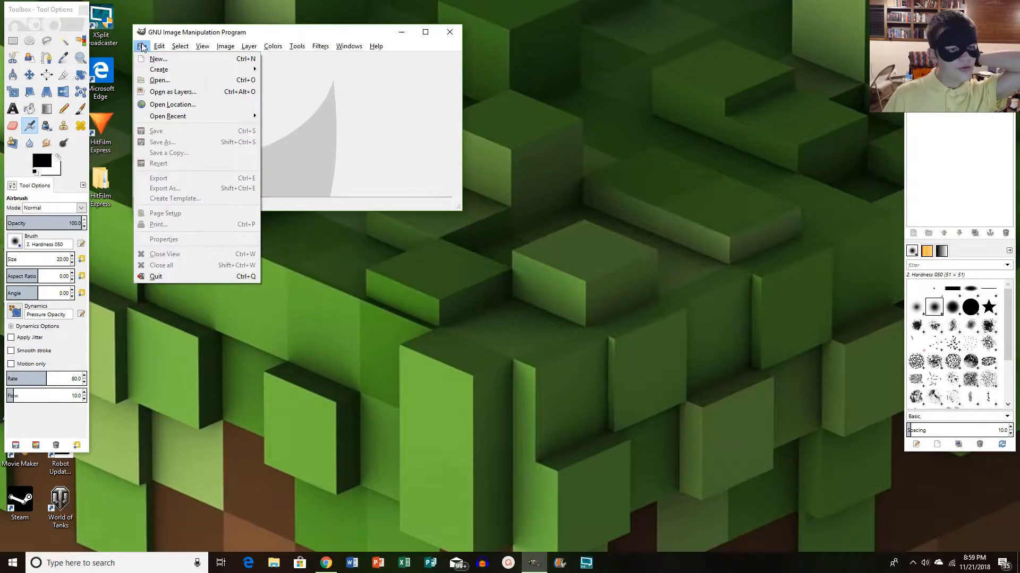
{"action": "left_click", "coordinate": [154, 59]}
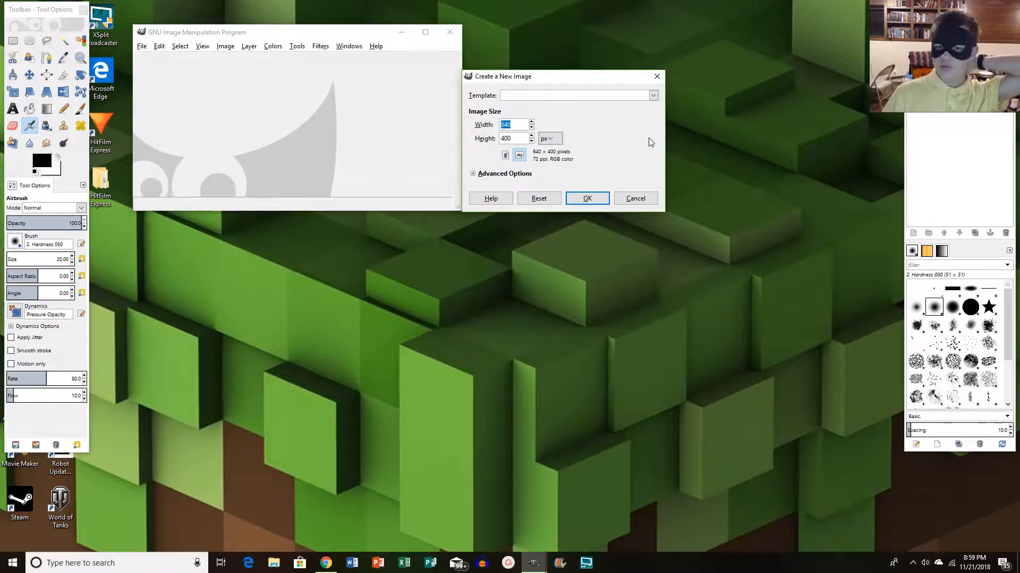
Set the new image's width to 1280 px
{"action": "left_click", "coordinate": [532, 122]}
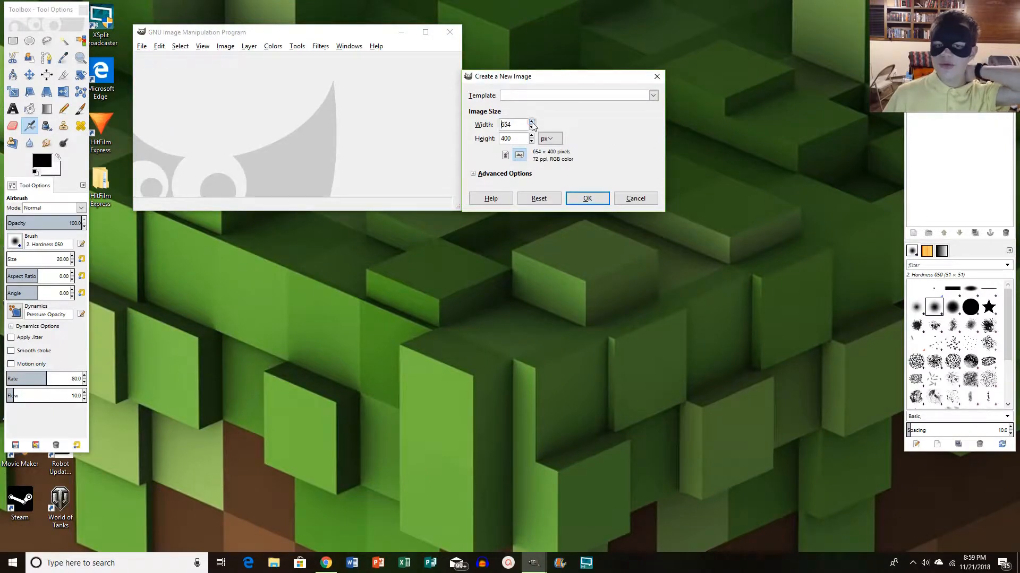
{"action": "left_click", "coordinate": [531, 122]}
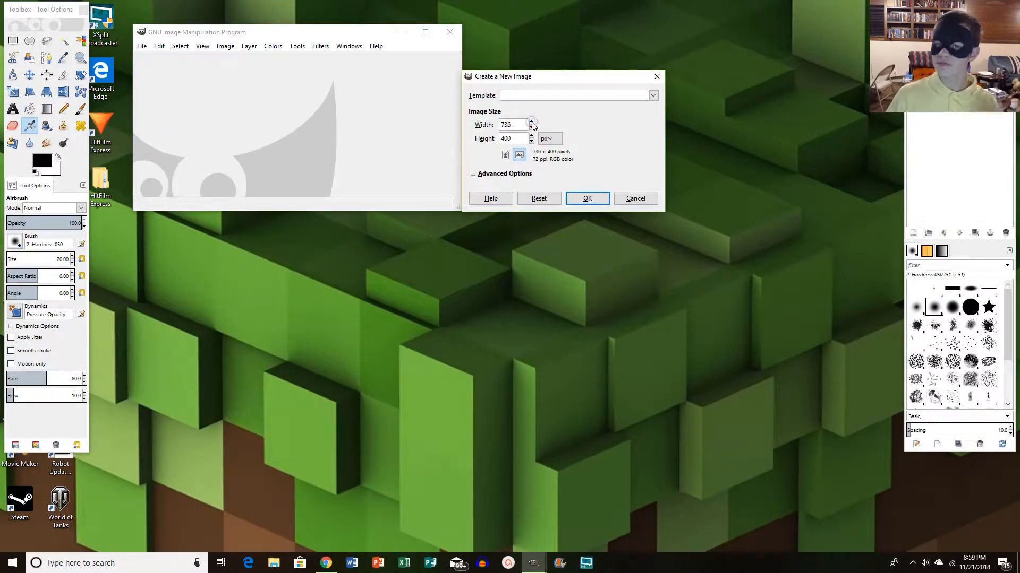
{"action": "left_click", "coordinate": [531, 122]}
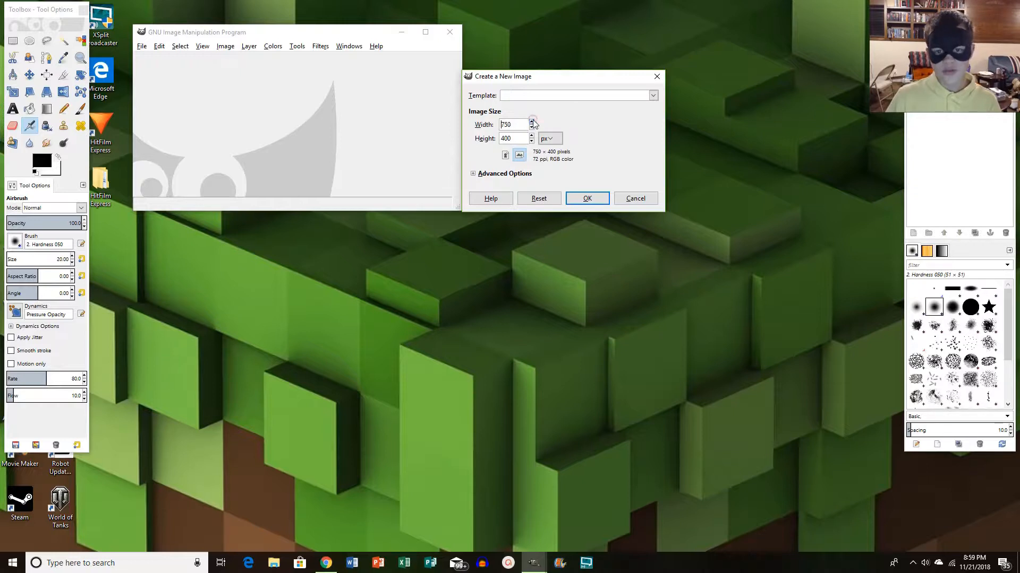
{"action": "left_click", "coordinate": [532, 122]}
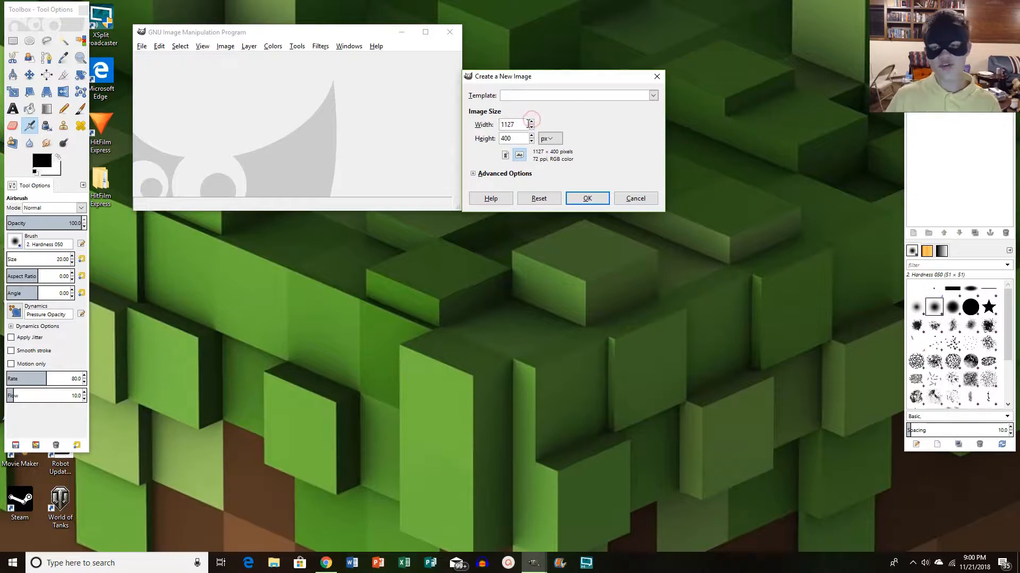
{"action": "left_click", "coordinate": [532, 123]}
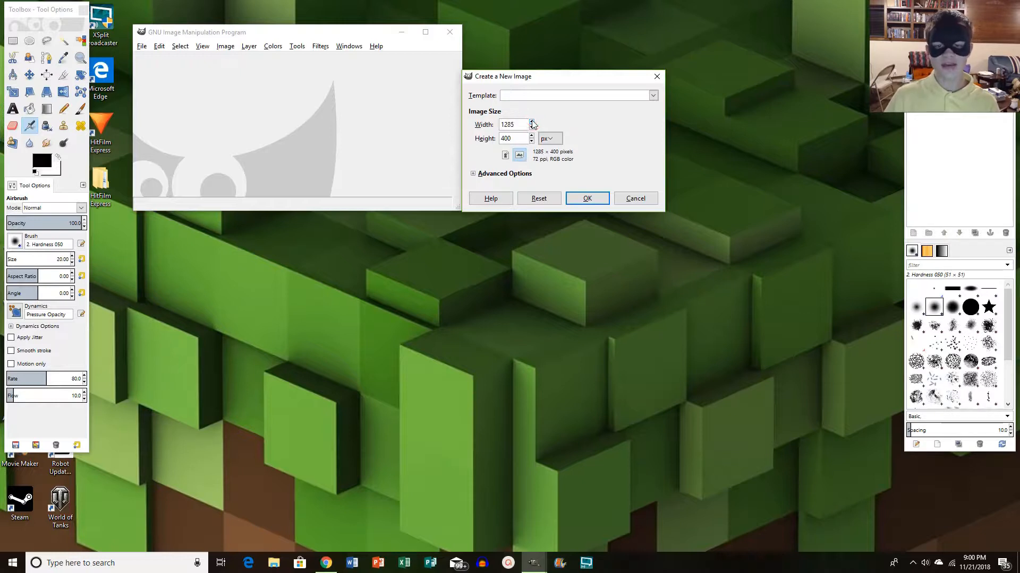
{"action": "left_click", "coordinate": [532, 127]}
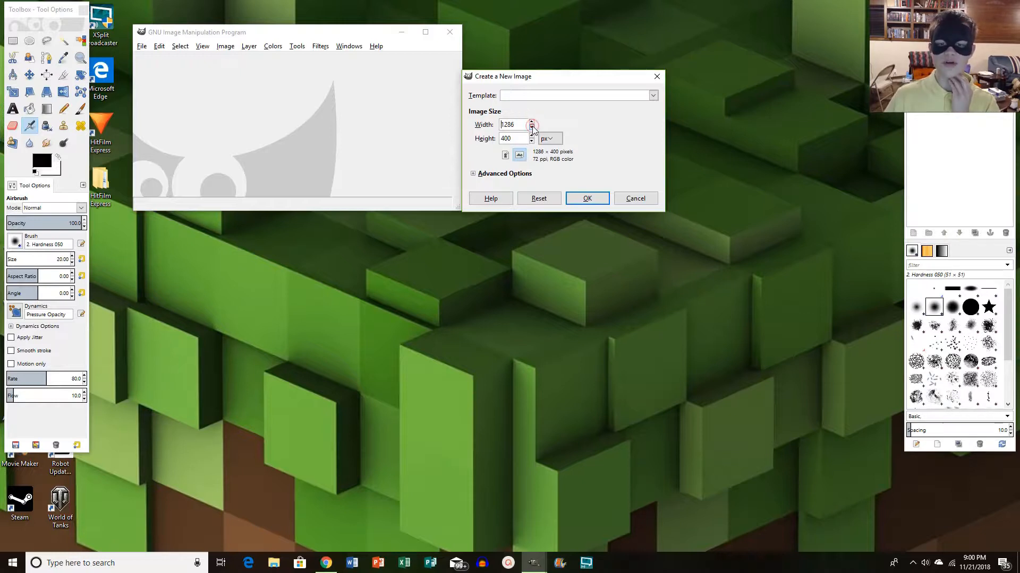
{"action": "left_click", "coordinate": [531, 127]}
{"action": "left_click", "coordinate": [532, 127]}
{"action": "left_click", "coordinate": [531, 127]}
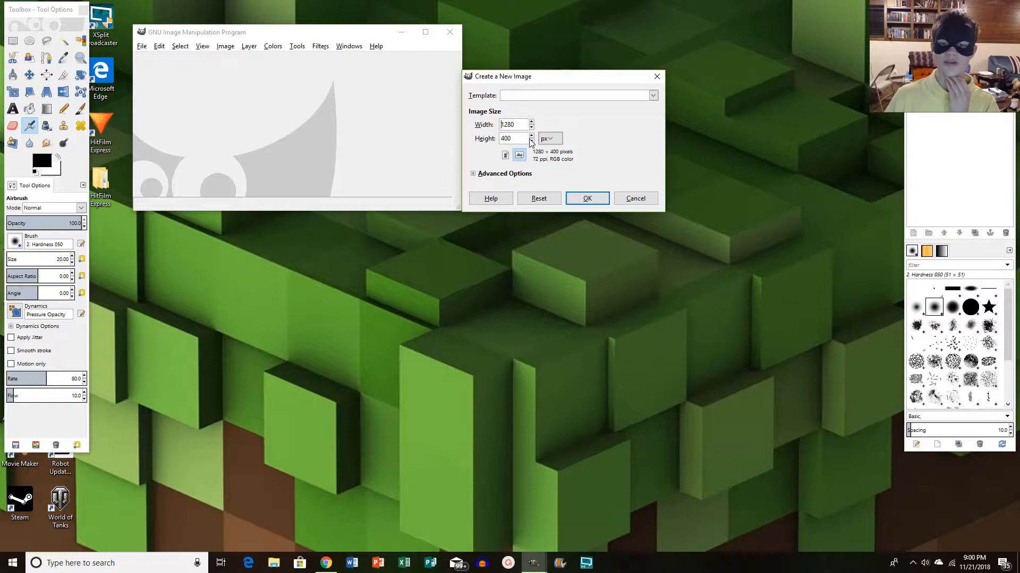
Set the new image's height to 720 px and create the image
{"action": "left_click_drag", "start_coordinate": [531, 136], "coordinate": [532, 139]}
{"action": "left_click", "coordinate": [531, 141]}
{"action": "left_click", "coordinate": [531, 140]}
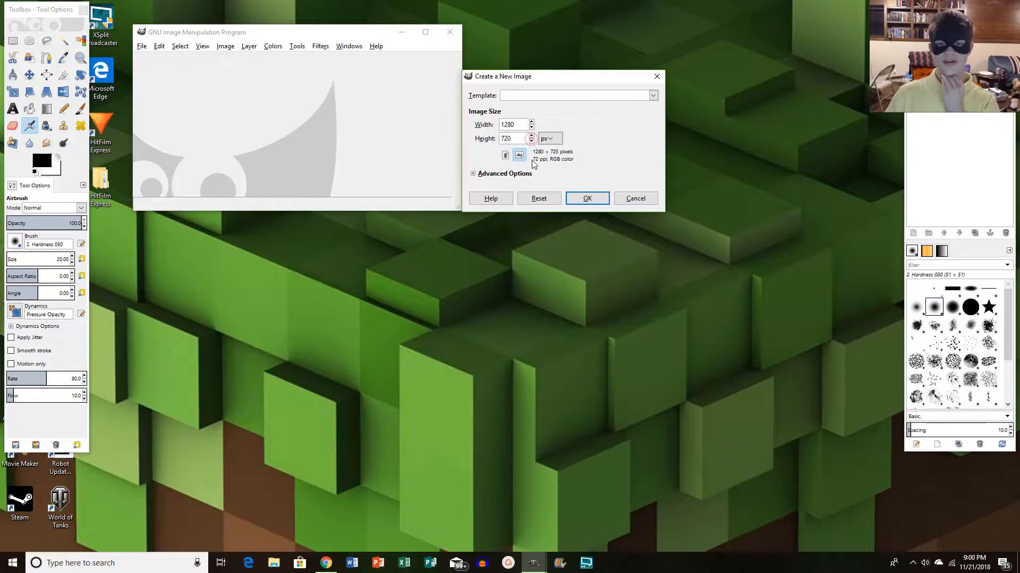
{"action": "left_click", "coordinate": [581, 198]}
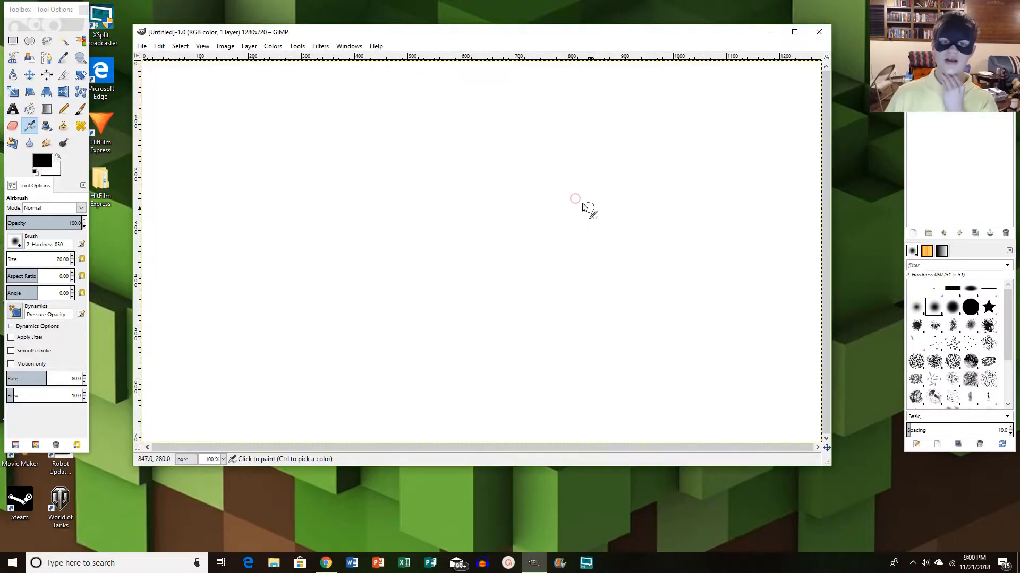
Close the blank white image and create a new 1280 × 720 px image filled with the foreground color
{"action": "left_click", "coordinate": [818, 33]}
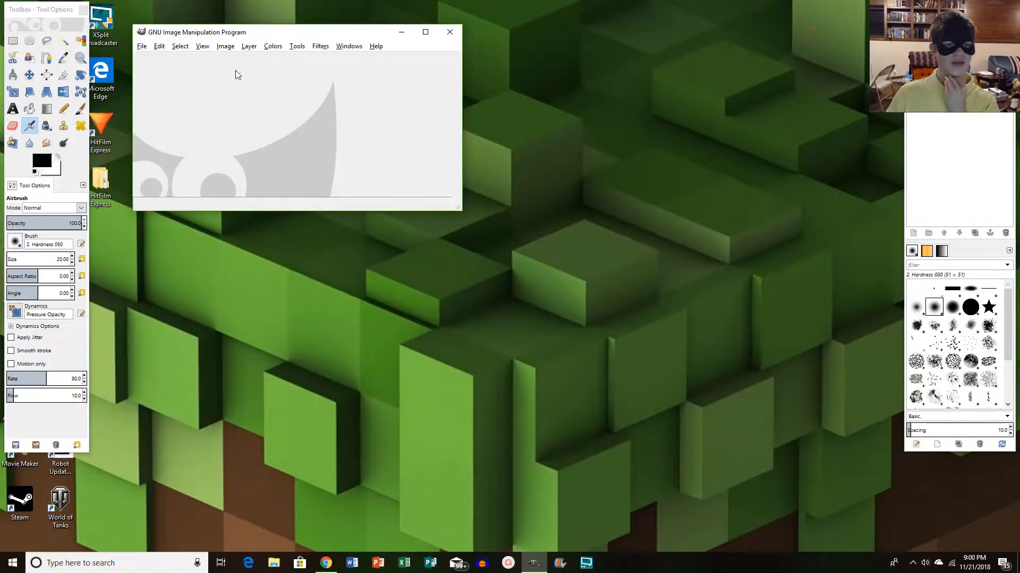
{"action": "left_click", "coordinate": [143, 46]}
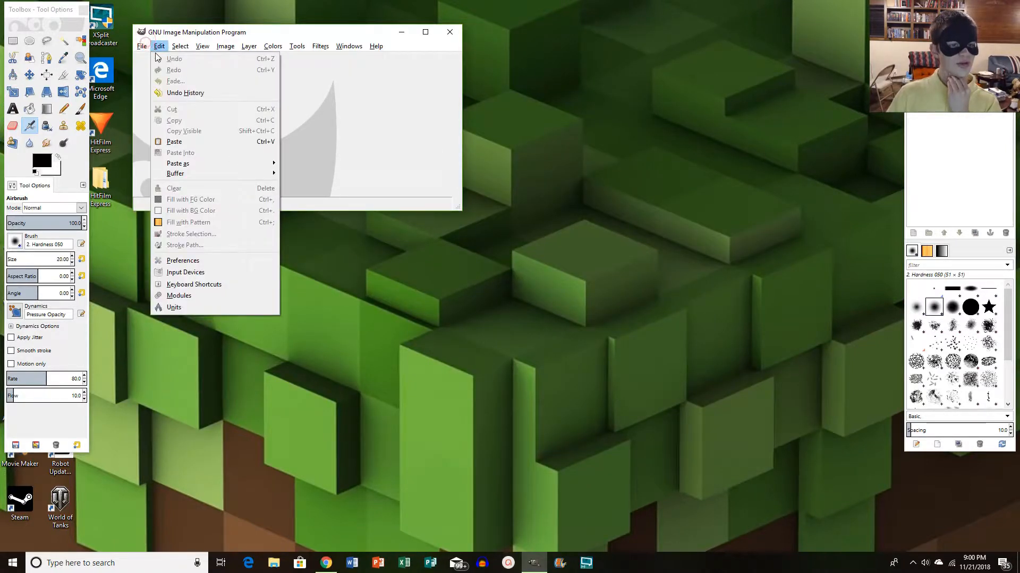
{"action": "left_click", "coordinate": [146, 57]}
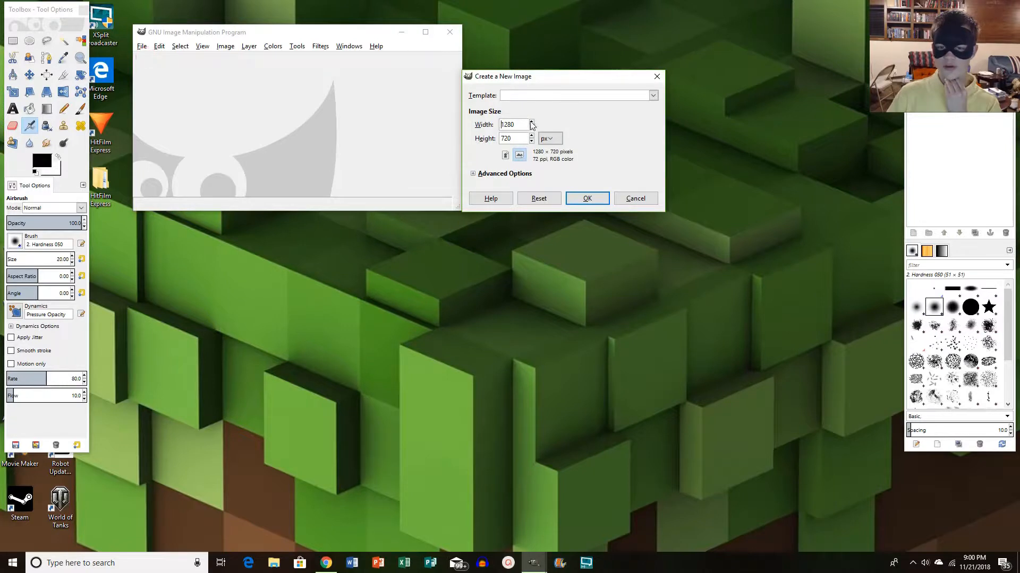
{"action": "left_click", "coordinate": [506, 173]}
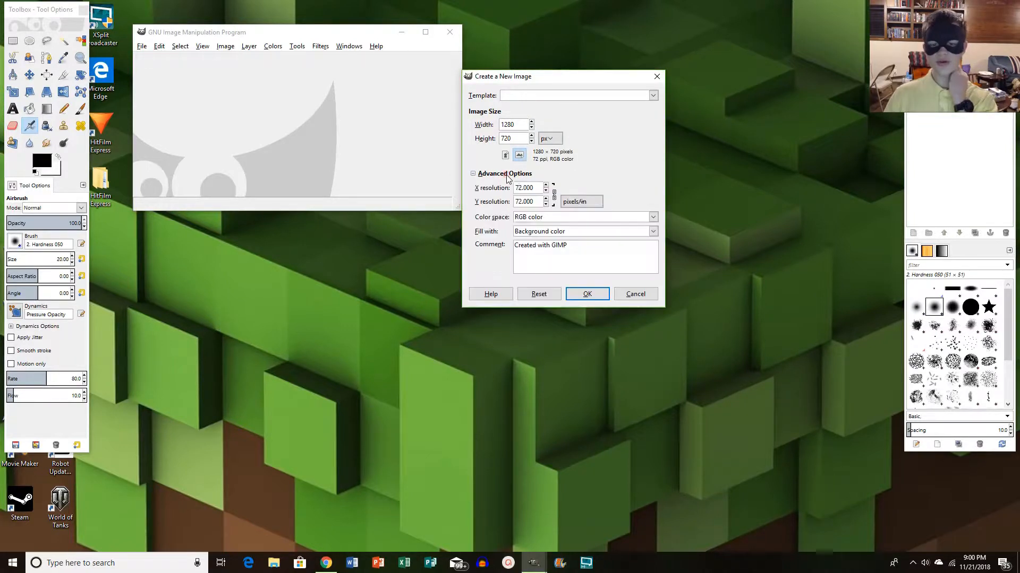
{"action": "left_click", "coordinate": [548, 232]}
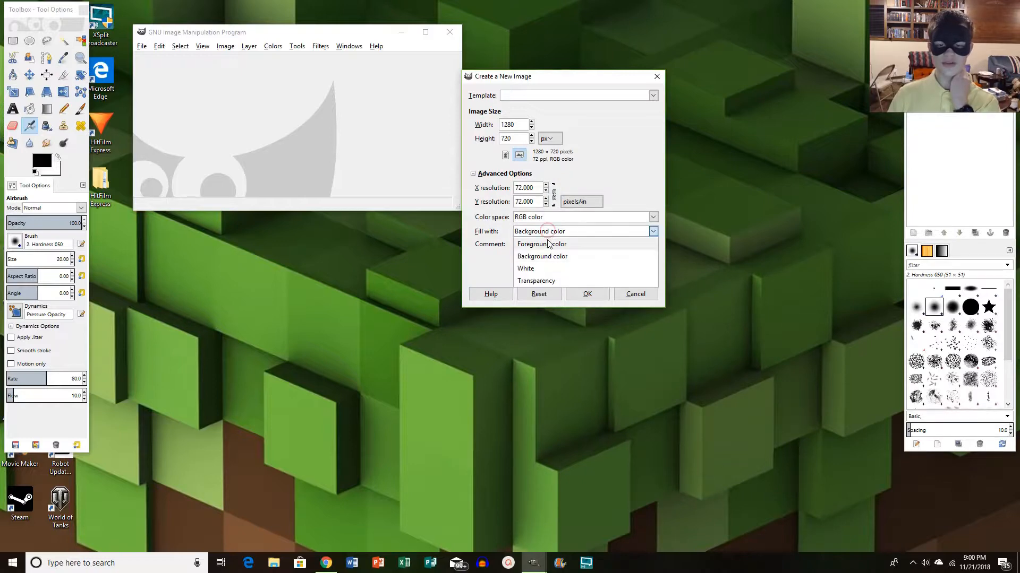
{"action": "left_click", "coordinate": [543, 244]}
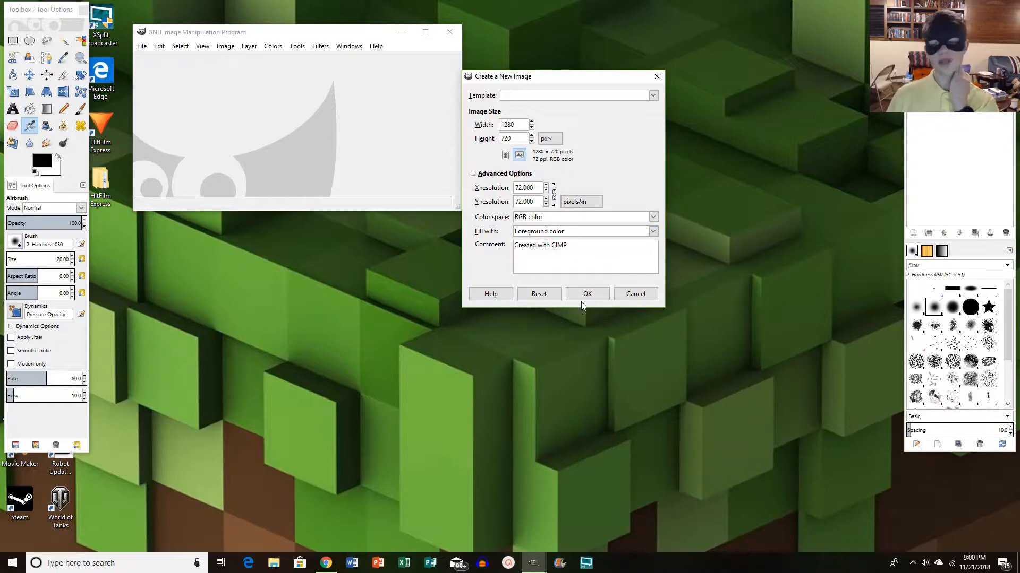
{"action": "left_click", "coordinate": [584, 294]}
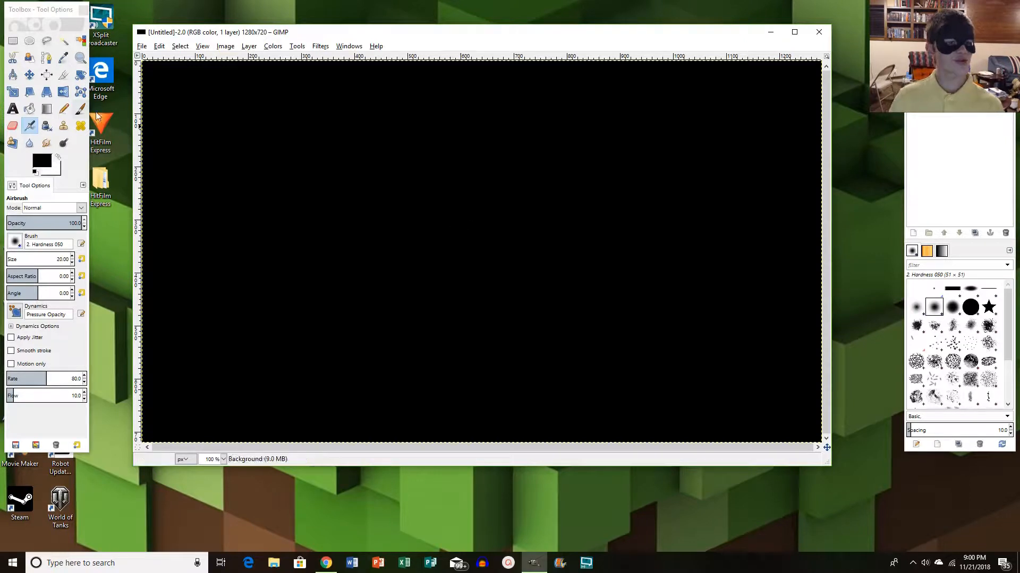
Bring up the Open as Layers file browser and go to the DarkKnight5214 folder on YouTube Drive (Y:)
{"action": "left_click", "coordinate": [142, 47]}
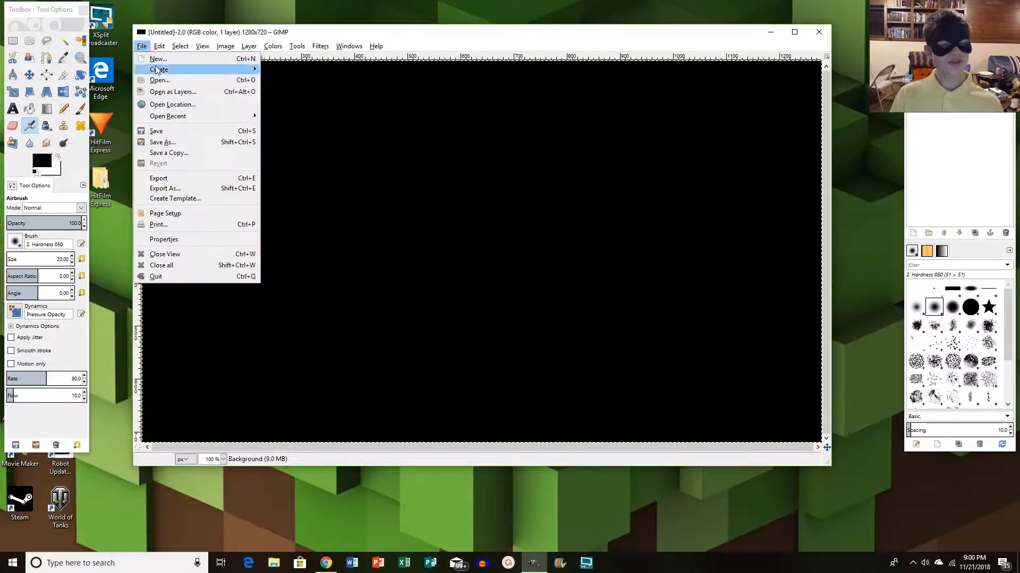
{"action": "left_click", "coordinate": [166, 93]}
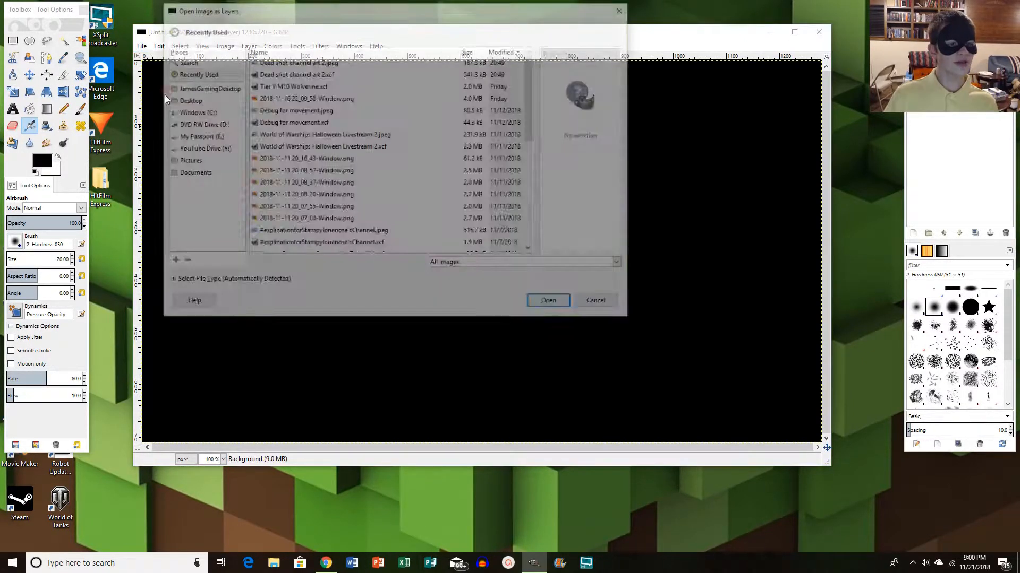
{"action": "left_click", "coordinate": [192, 149]}
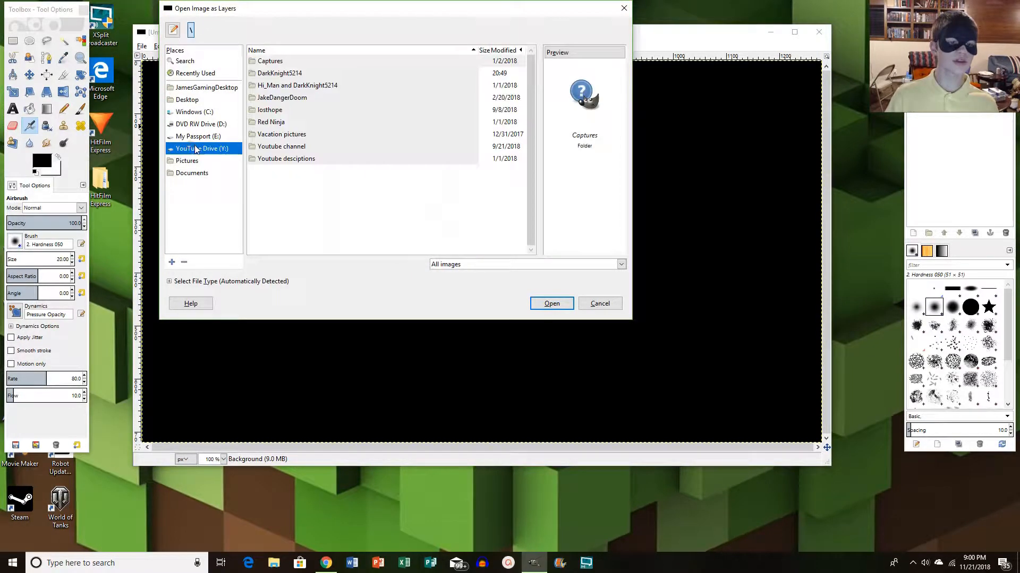
{"action": "double_click", "coordinate": [284, 73]}
Look inside the World of Tanks Thumnails folder and return to the DarkKnight5214 folder
{"action": "scroll", "coordinate": [405, 91], "scroll_direction": "down", "scroll_amount": 15}
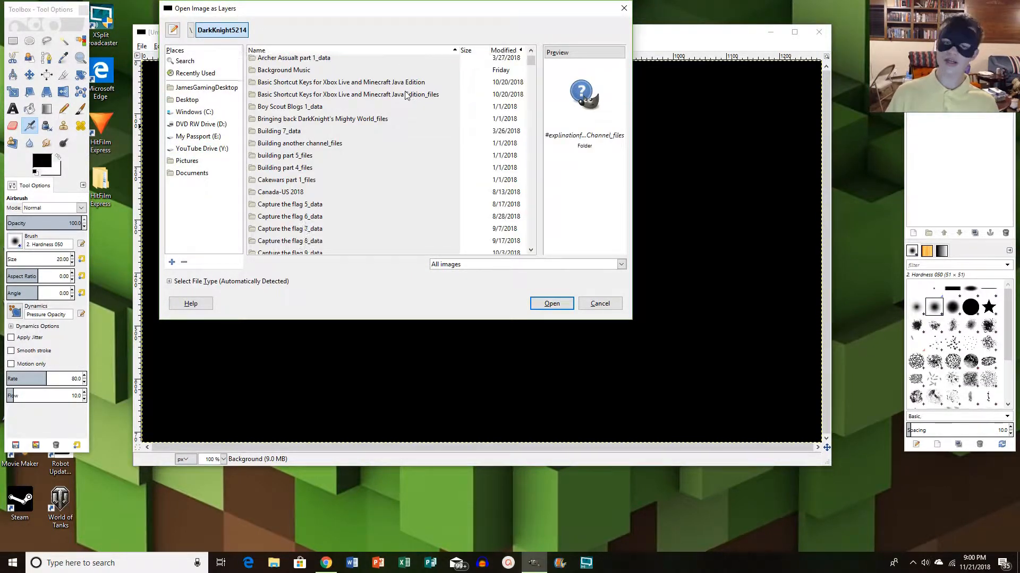
{"action": "scroll", "coordinate": [405, 96], "scroll_direction": "down", "scroll_amount": 20}
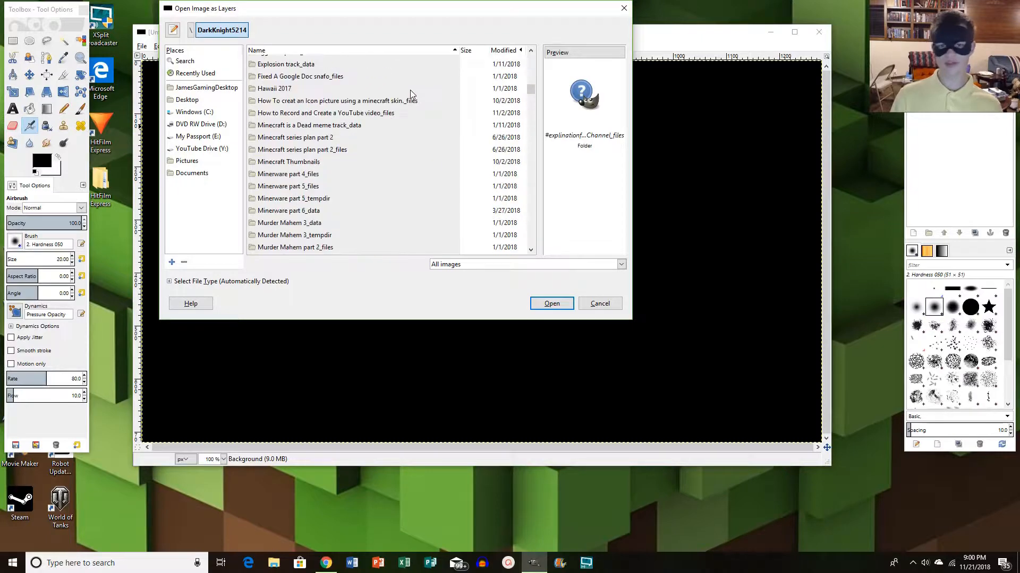
{"action": "scroll", "coordinate": [406, 95], "scroll_direction": "down", "scroll_amount": 15}
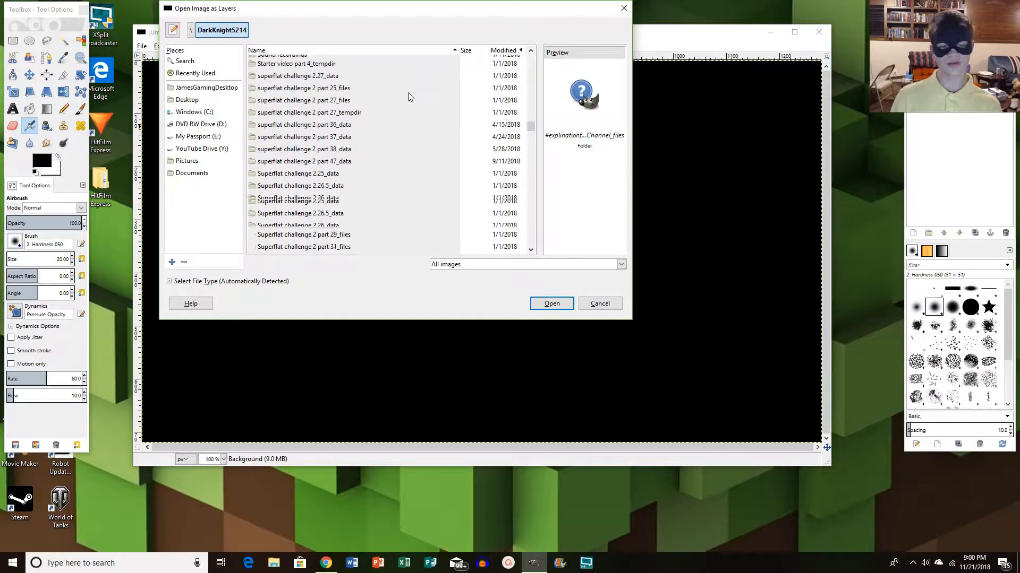
{"action": "scroll", "coordinate": [357, 131], "scroll_direction": "down", "scroll_amount": 3}
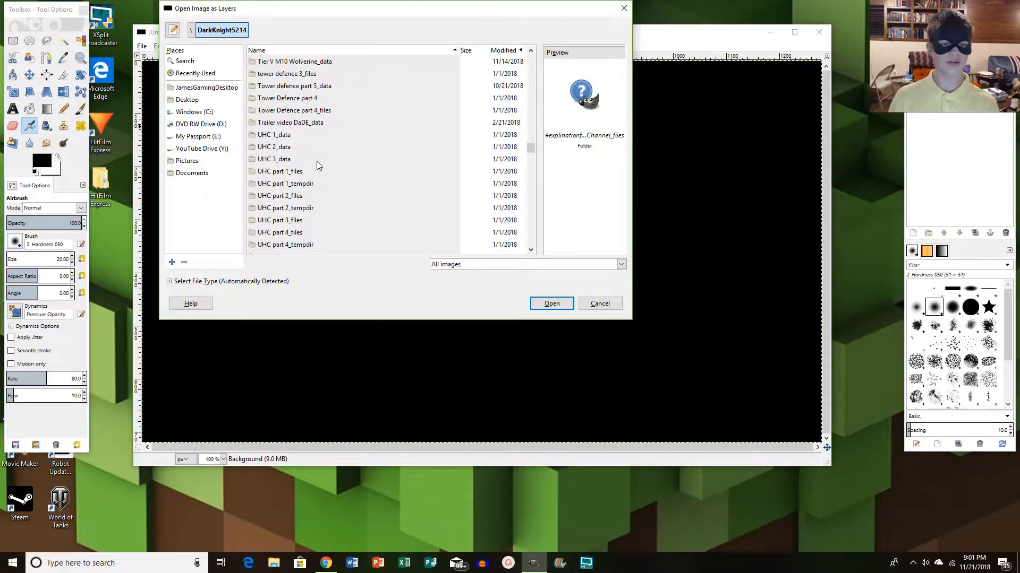
{"action": "scroll", "coordinate": [346, 178], "scroll_direction": "up", "scroll_amount": 3}
{"action": "scroll", "coordinate": [345, 177], "scroll_direction": "down", "scroll_amount": 10}
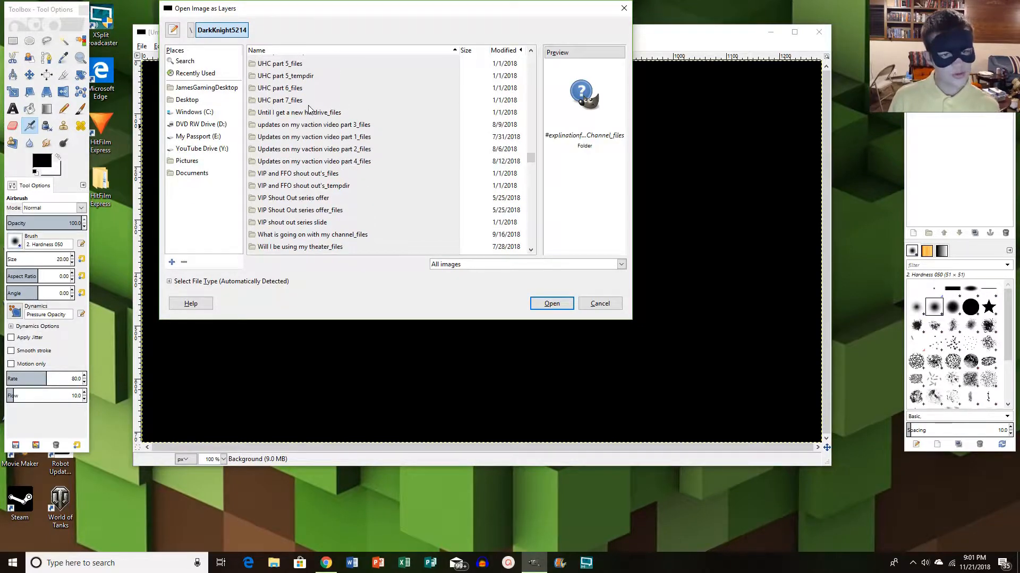
{"action": "double_click", "coordinate": [324, 162]}
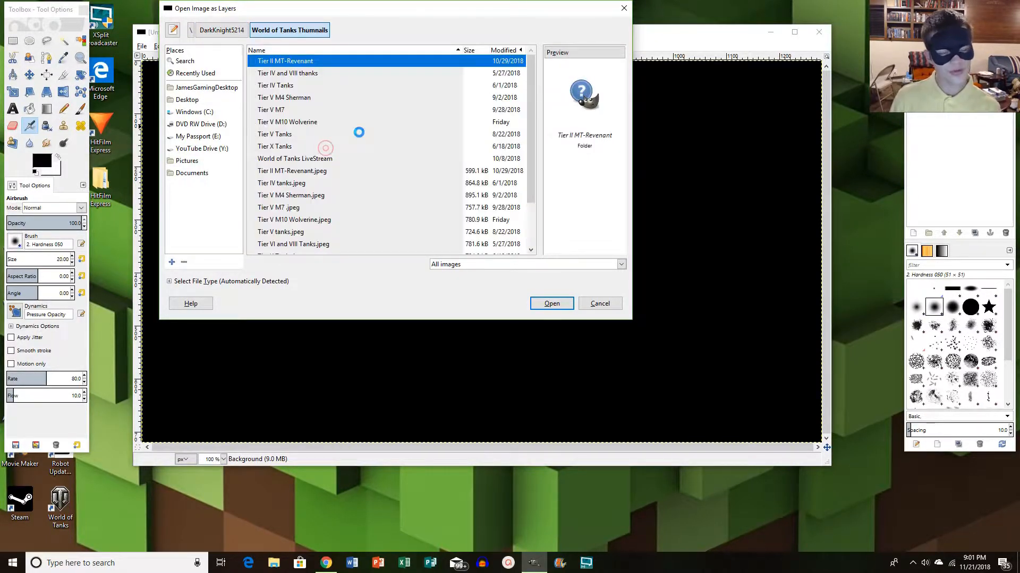
{"action": "scroll", "coordinate": [330, 111], "scroll_direction": "down", "scroll_amount": 2}
{"action": "scroll", "coordinate": [333, 94], "scroll_direction": "up", "scroll_amount": 2}
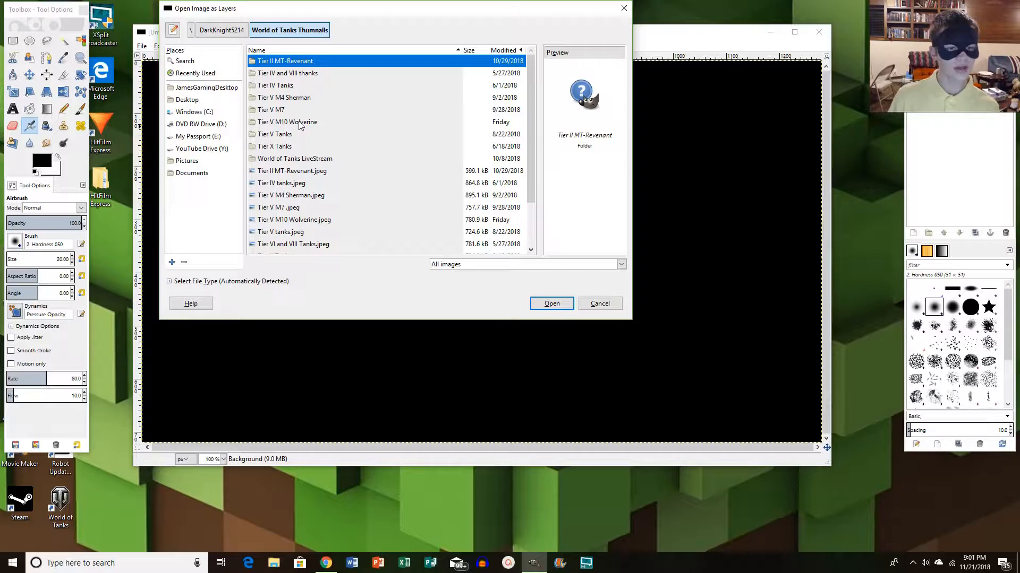
{"action": "left_click", "coordinate": [221, 30]}
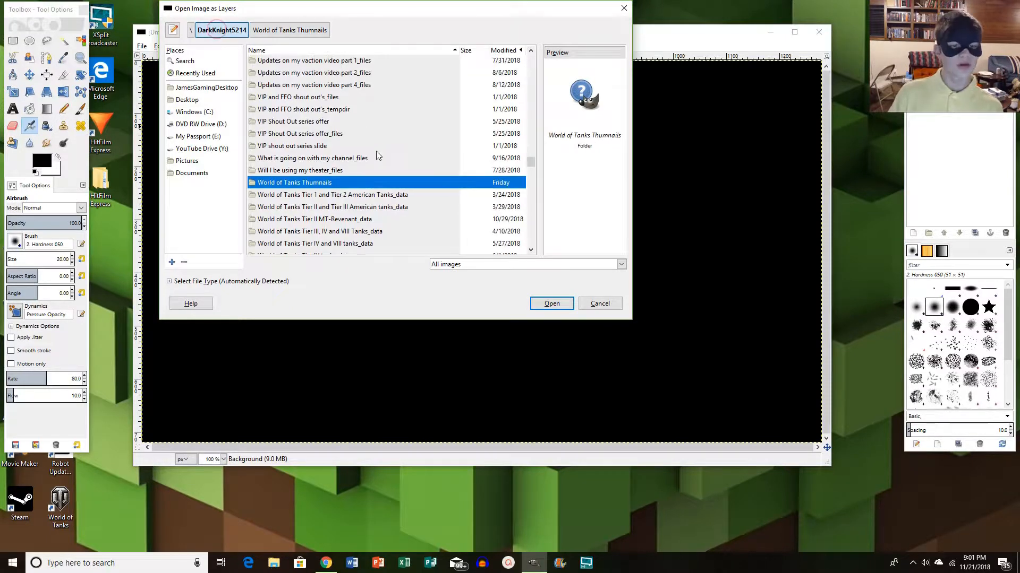
{"action": "scroll", "coordinate": [376, 153], "scroll_direction": "up", "scroll_amount": 5}
{"action": "scroll", "coordinate": [376, 151], "scroll_direction": "down", "scroll_amount": 10}
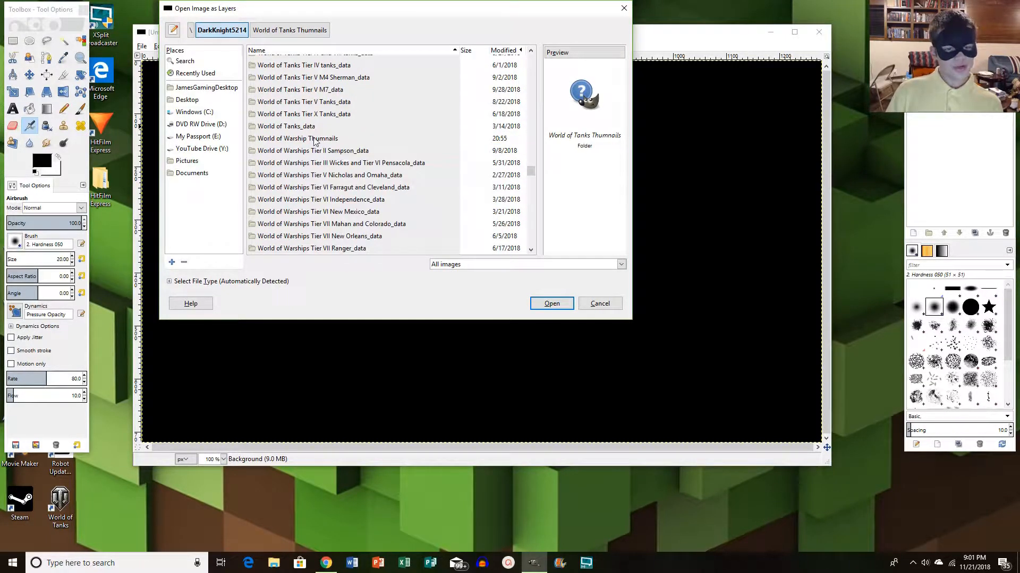
{"action": "double_click", "coordinate": [315, 139]}
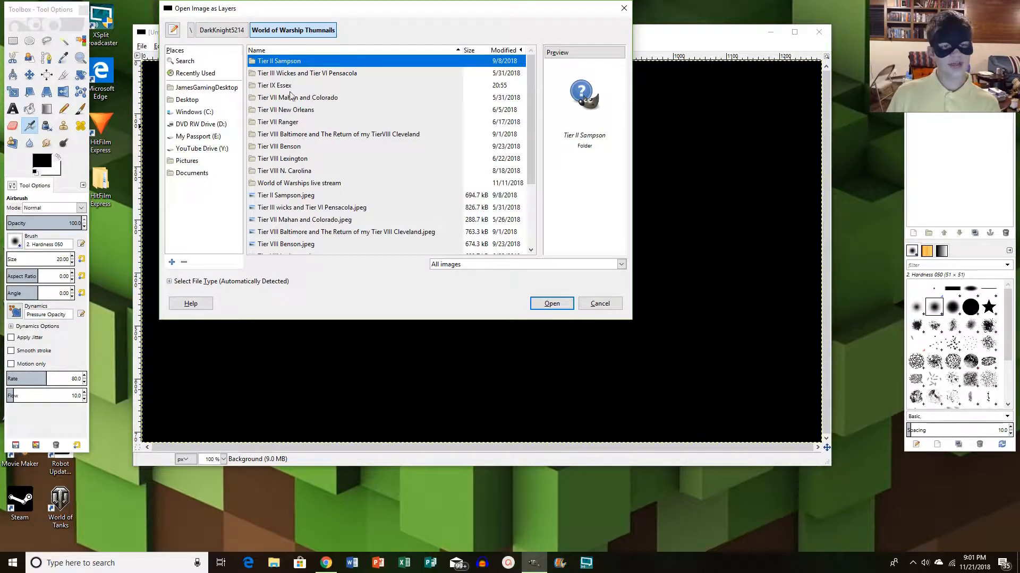
{"action": "double_click", "coordinate": [290, 86]}
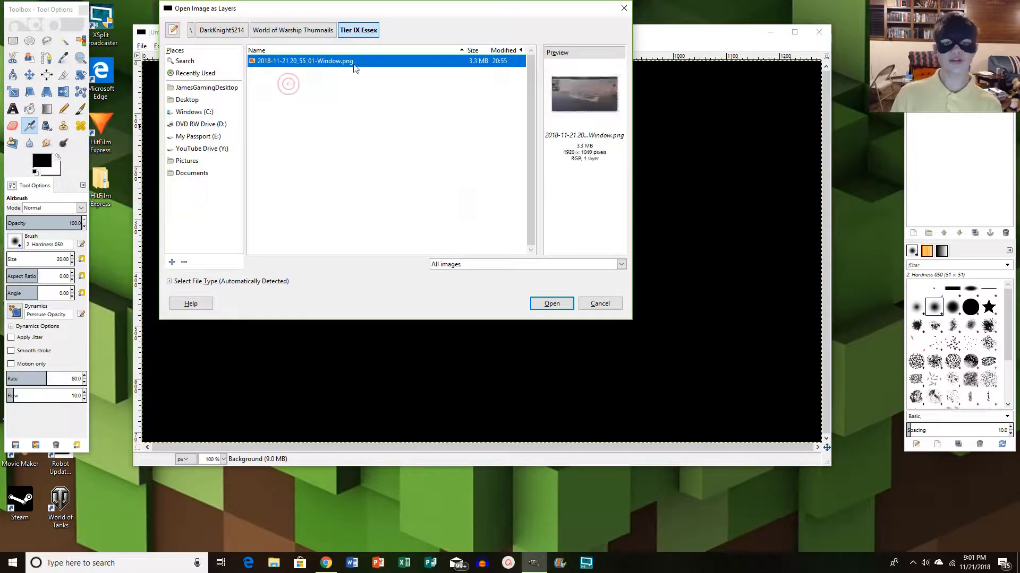
{"action": "left_click", "coordinate": [551, 304]}
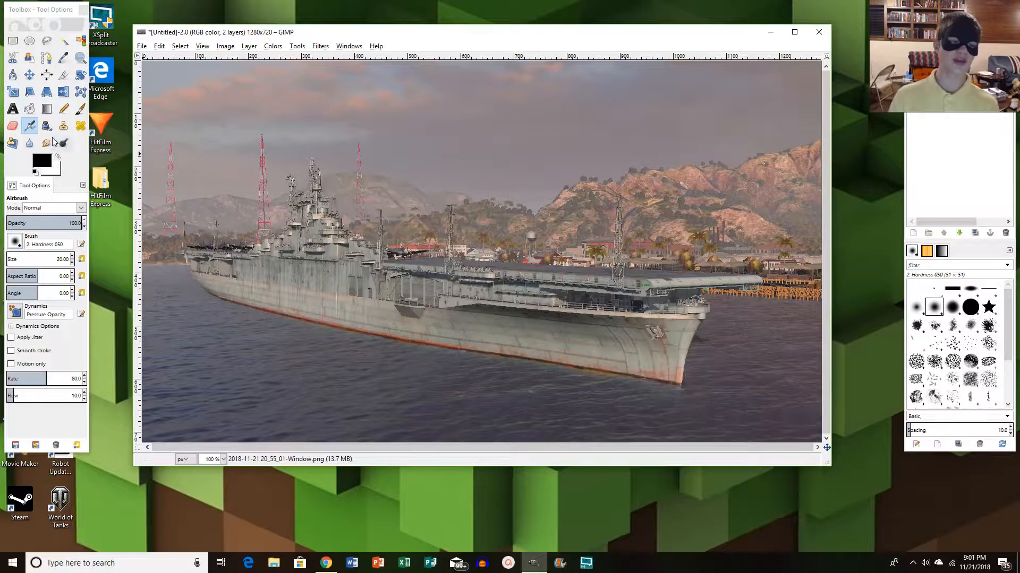
{"action": "left_click", "coordinate": [14, 95]}
{"action": "left_click", "coordinate": [525, 154]}
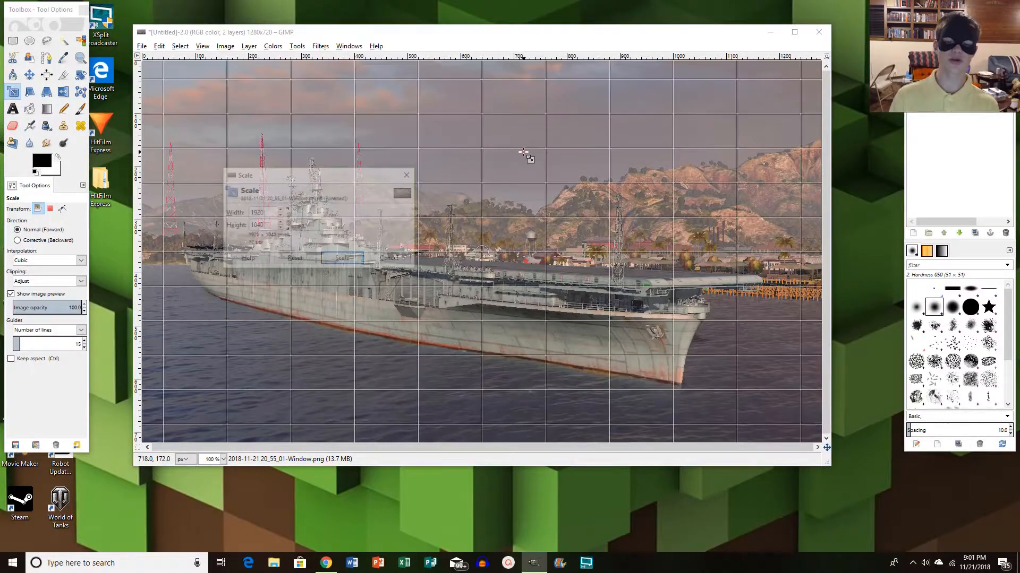
{"action": "left_click", "coordinate": [288, 219]}
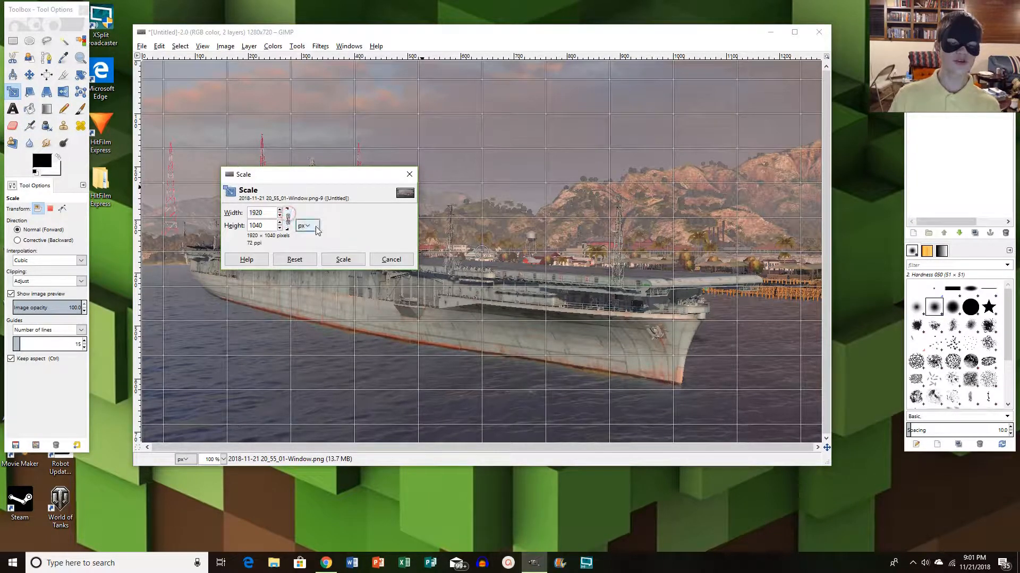
{"action": "left_click", "coordinate": [288, 218]}
{"action": "left_click", "coordinate": [391, 259]}
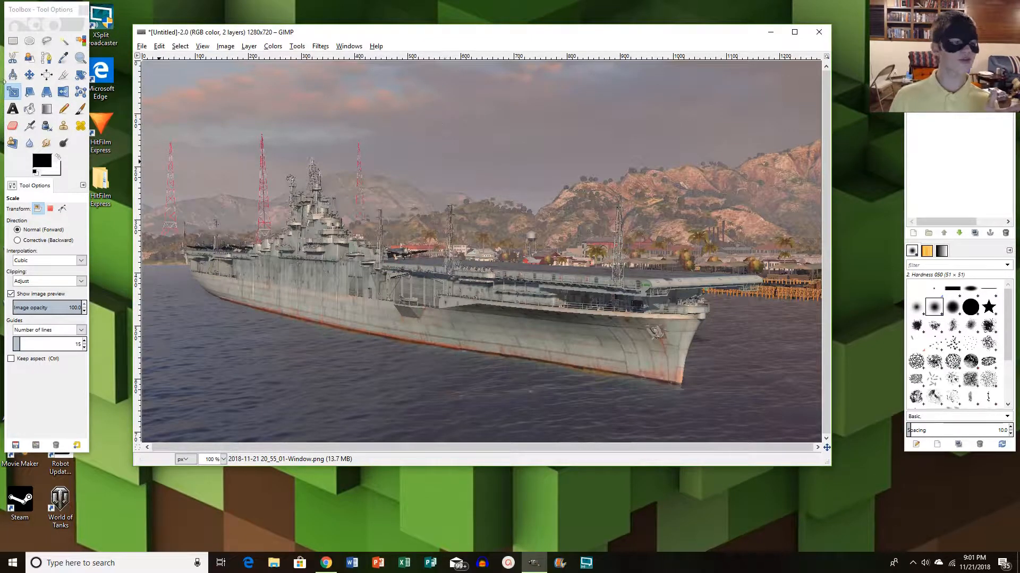
{"action": "left_click", "coordinate": [29, 76]}
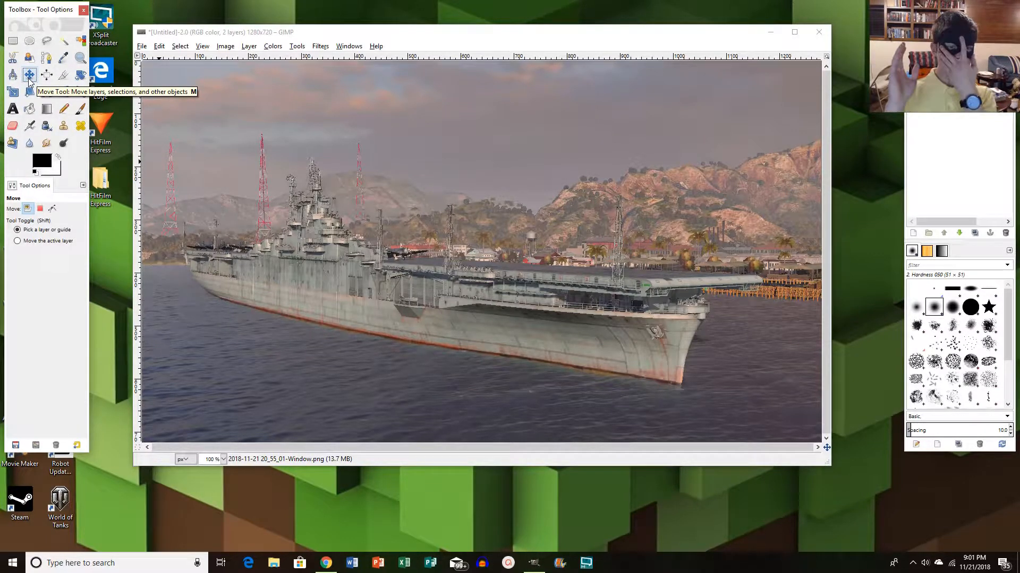
{"action": "left_click", "coordinate": [142, 46]}
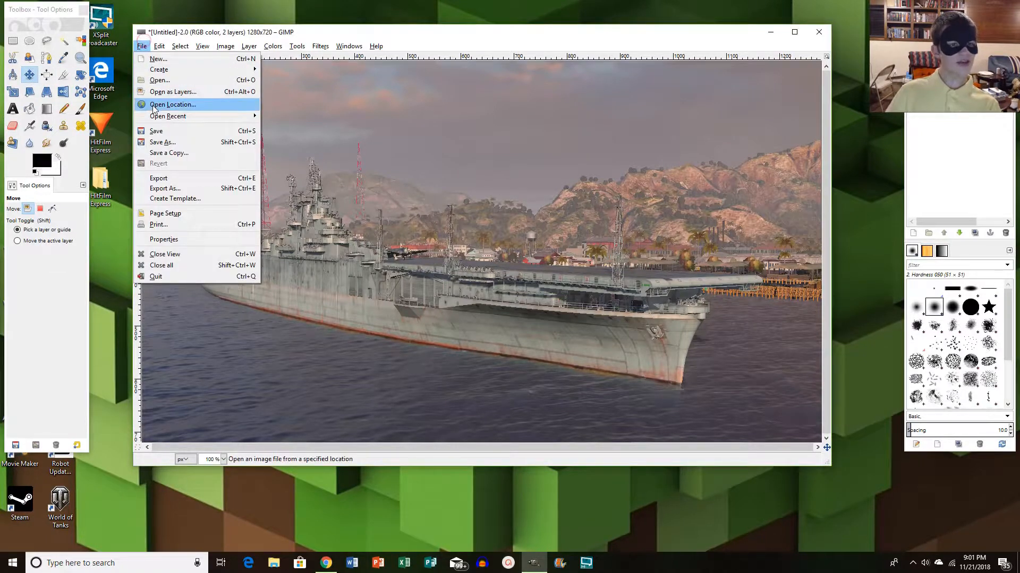
{"action": "left_click", "coordinate": [139, 47]}
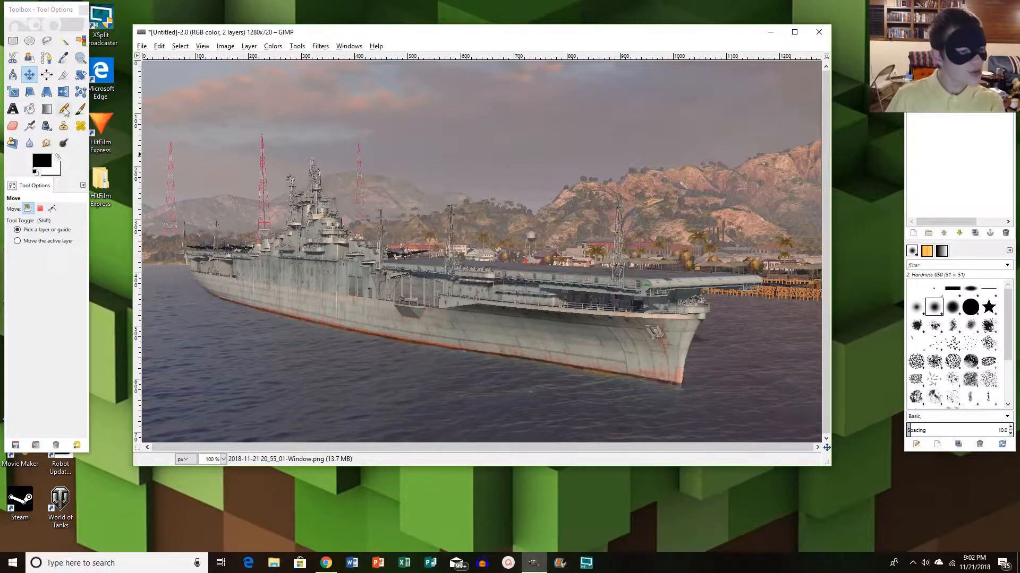
Scale the imported ship screenshot proportionally to 944 × 512 px and move it into the canvas's upper-left corner
{"action": "left_click", "coordinate": [15, 93]}
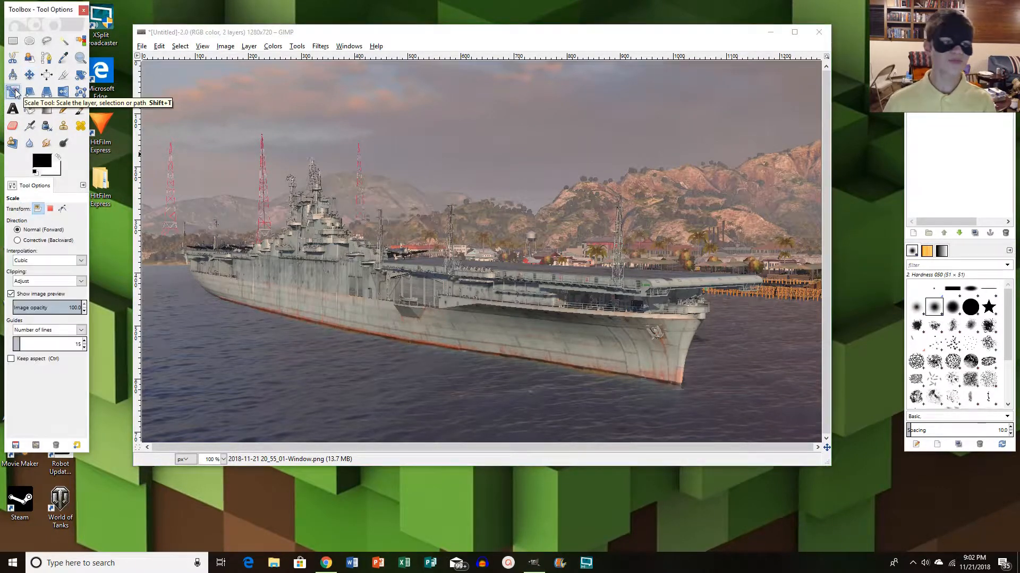
{"action": "left_click", "coordinate": [435, 205]}
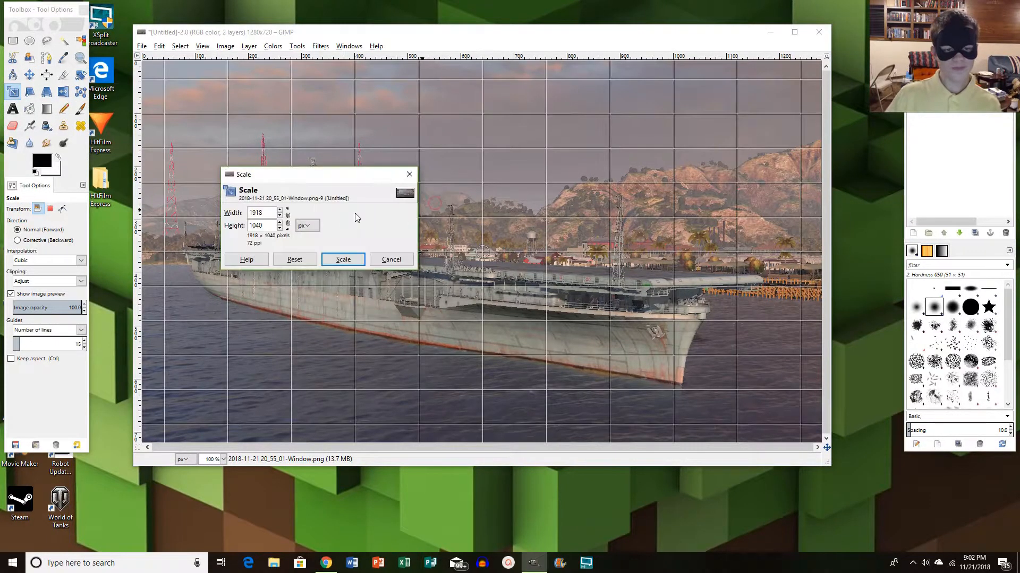
{"action": "left_click", "coordinate": [289, 218]}
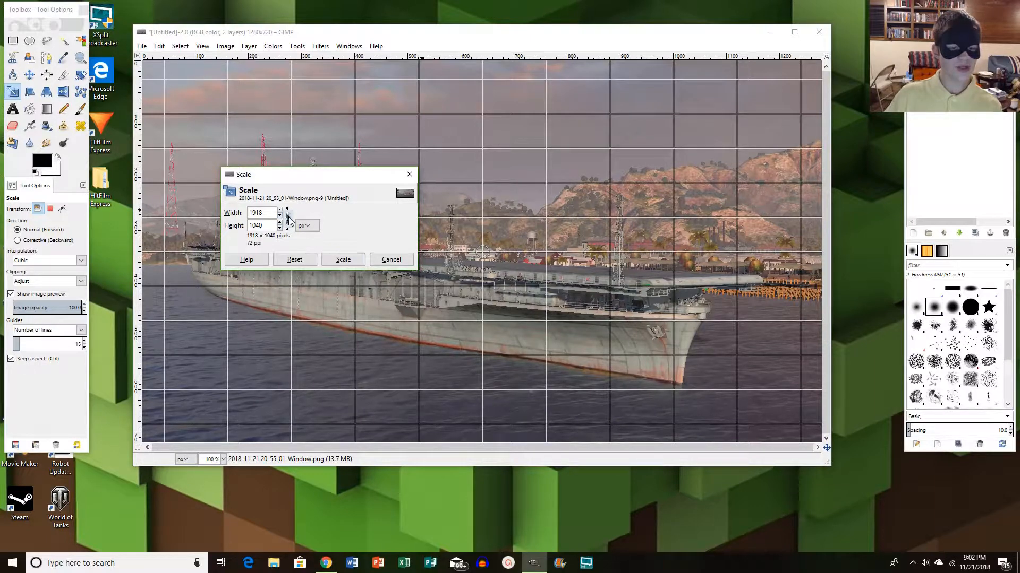
{"action": "left_click", "coordinate": [281, 217]}
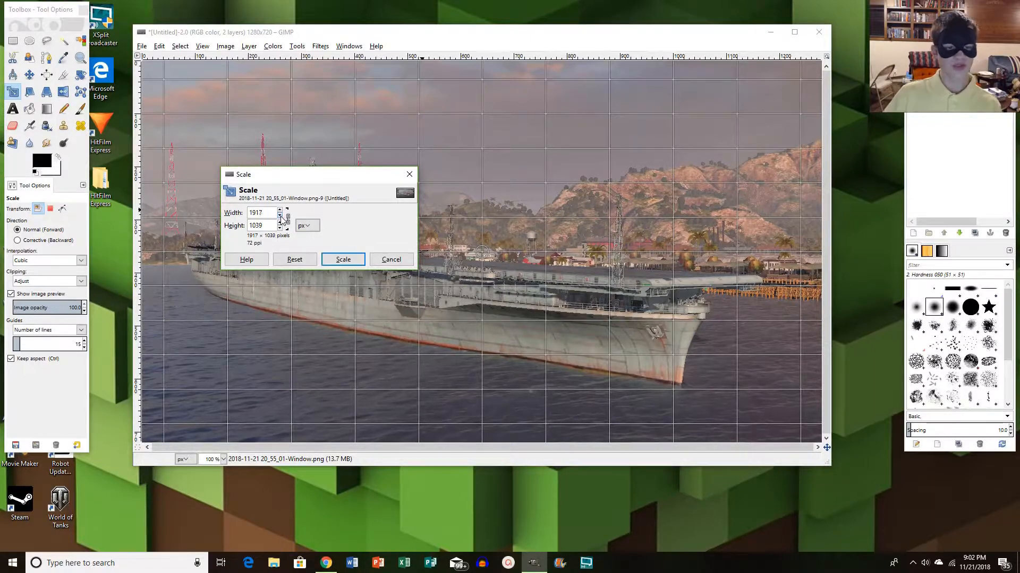
{"action": "left_click_drag", "start_coordinate": [281, 218], "coordinate": [281, 218]}
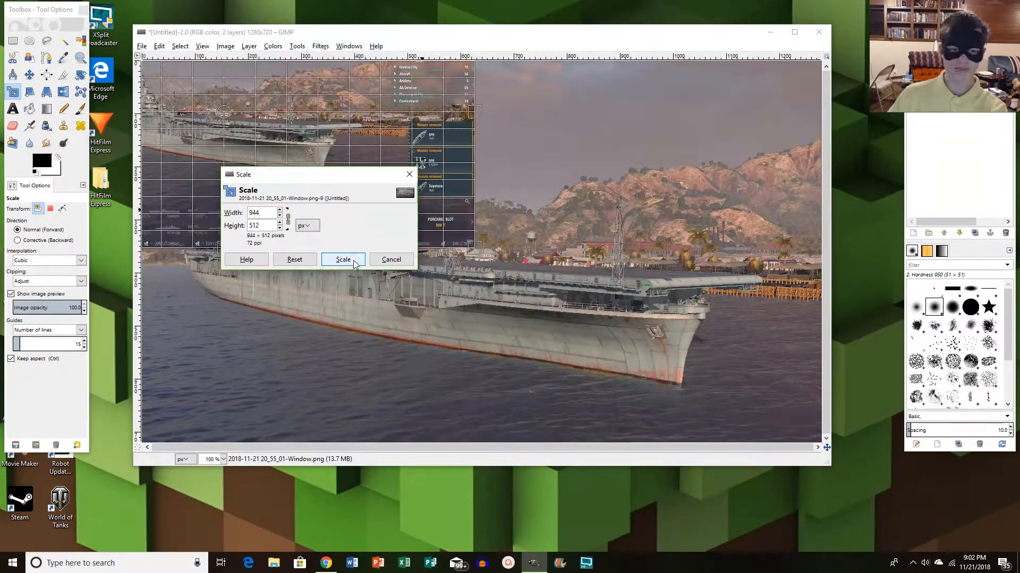
{"action": "left_click", "coordinate": [342, 260]}
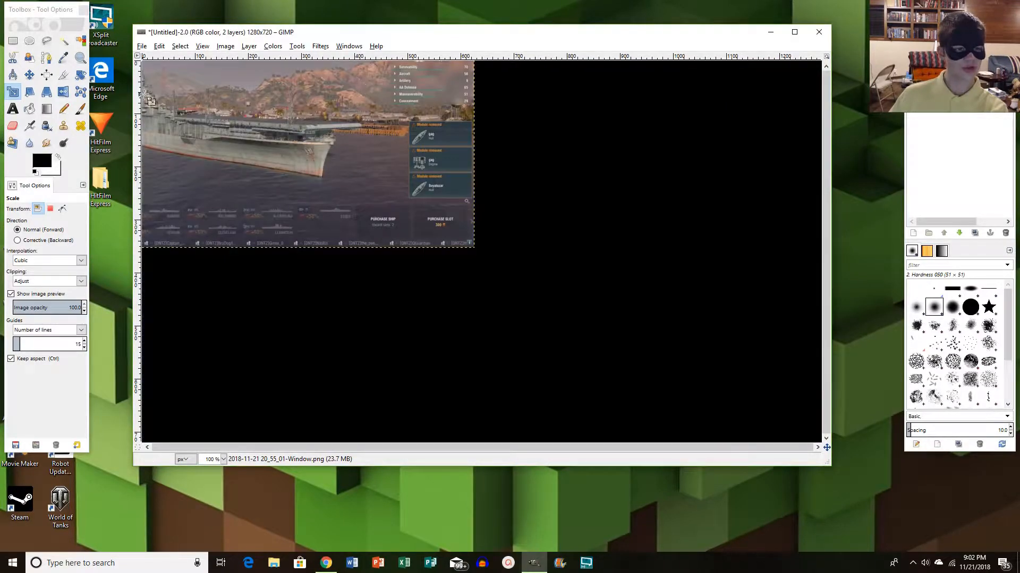
{"action": "left_click", "coordinate": [30, 75]}
{"action": "left_click_drag", "start_coordinate": [235, 90], "coordinate": [405, 179]}
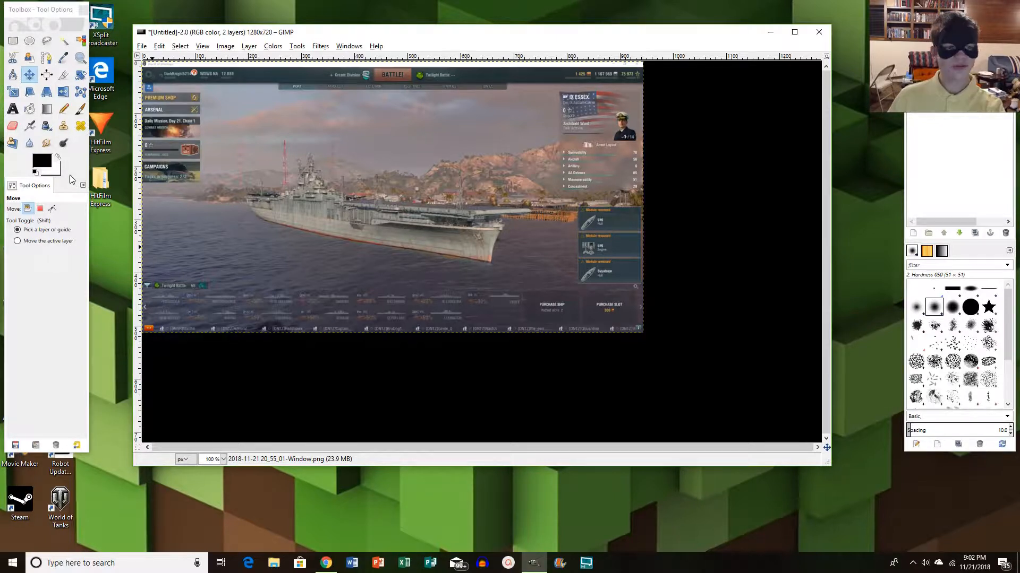
Scale the ship screenshot layer proportionally to 1016 × 552 px with the Scale tool
{"action": "left_click", "coordinate": [13, 92]}
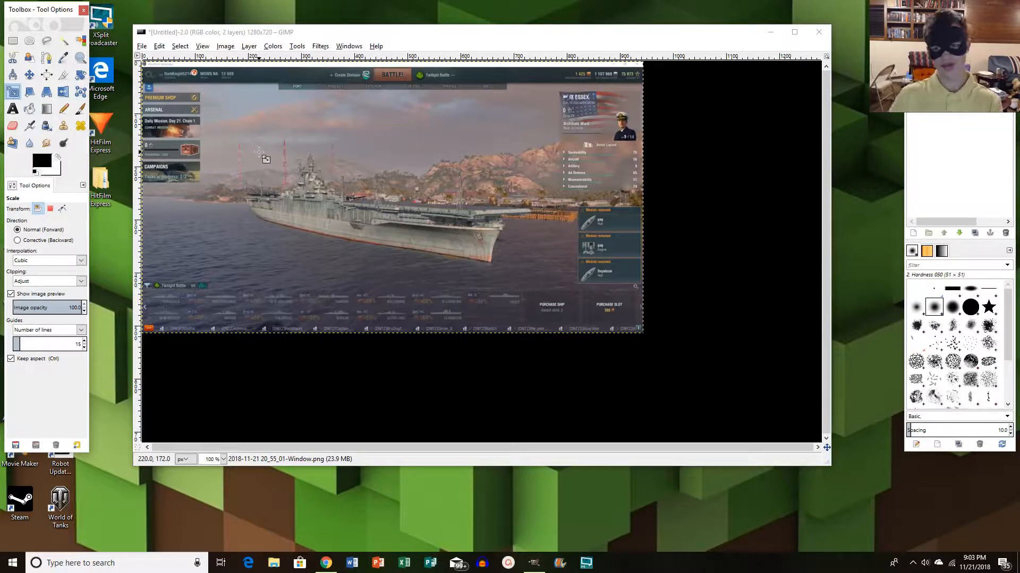
{"action": "left_click", "coordinate": [395, 148]}
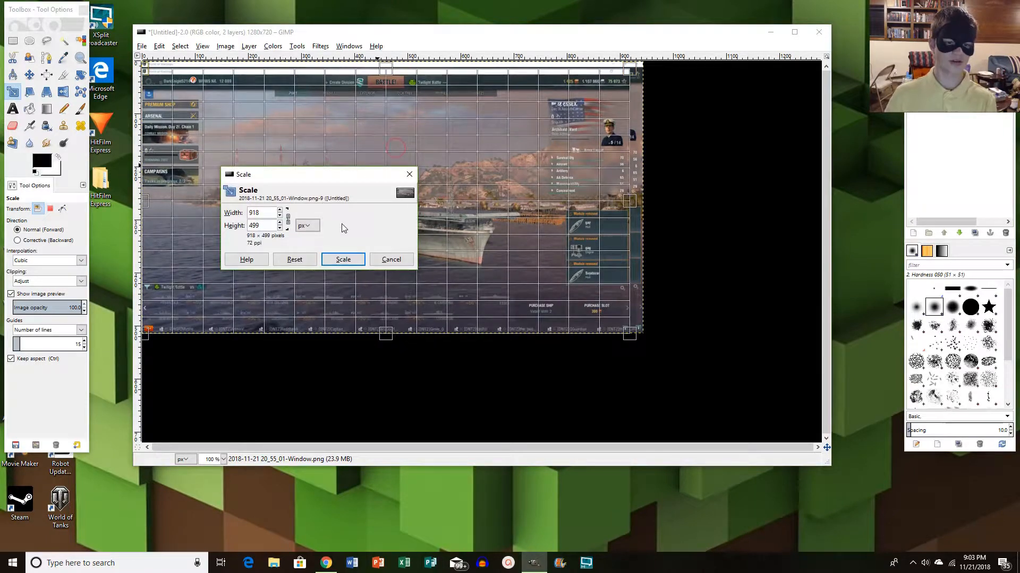
{"action": "left_click", "coordinate": [411, 260]}
{"action": "left_click", "coordinate": [352, 139]}
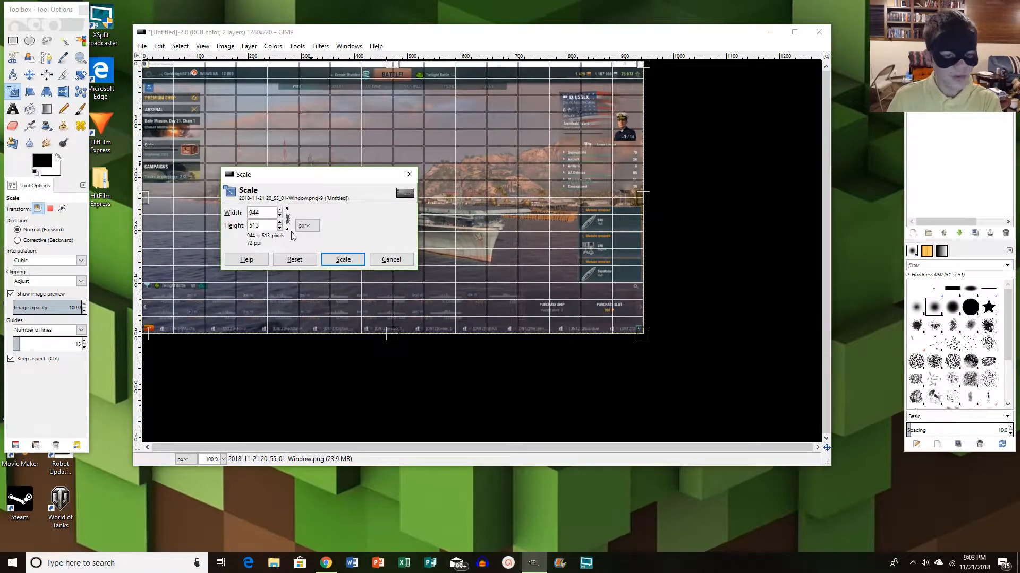
{"action": "left_click", "coordinate": [279, 210]}
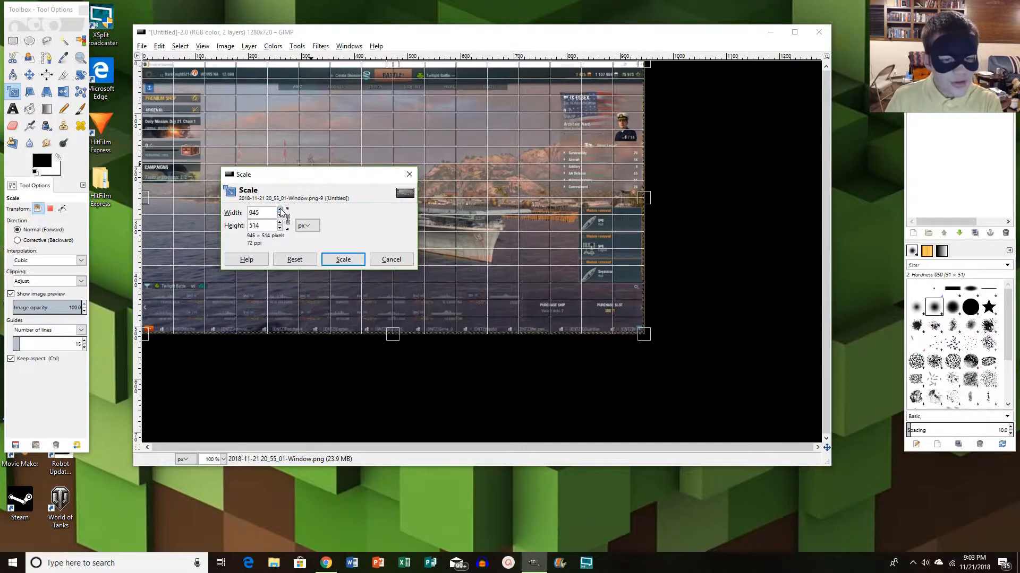
{"action": "left_click_drag", "start_coordinate": [281, 210], "coordinate": [280, 212]}
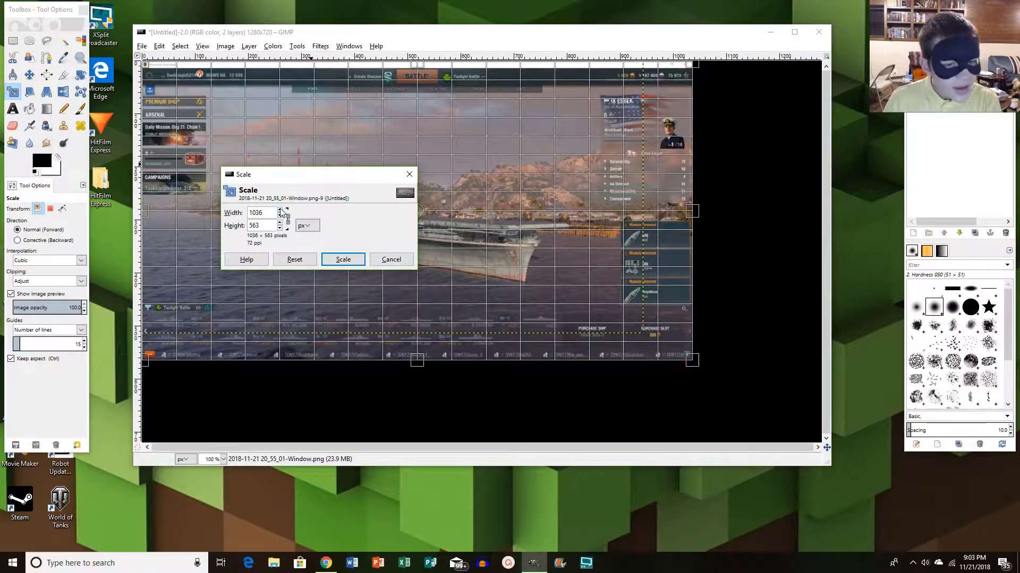
{"action": "left_click", "coordinate": [281, 215]}
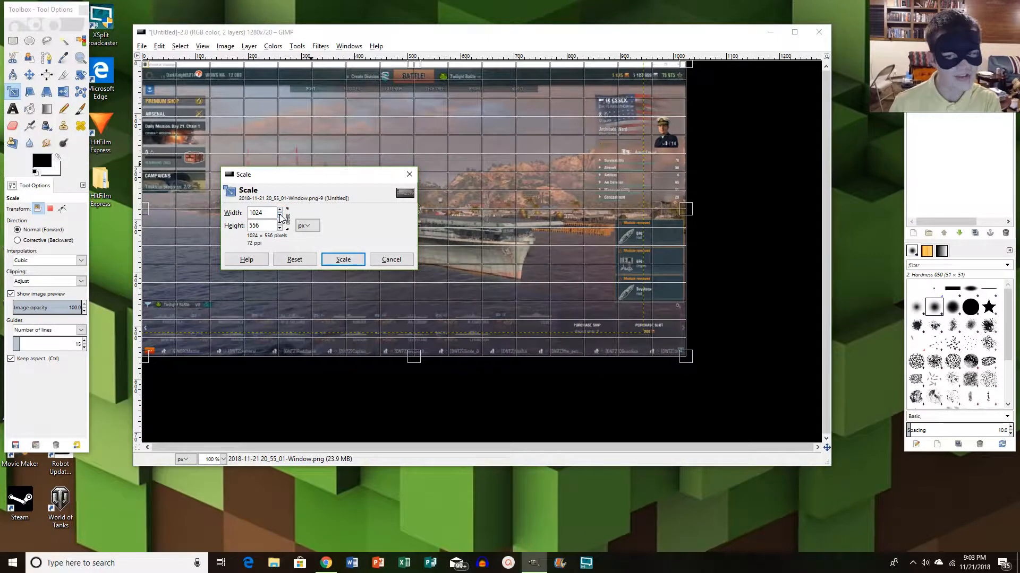
{"action": "left_click", "coordinate": [280, 211]}
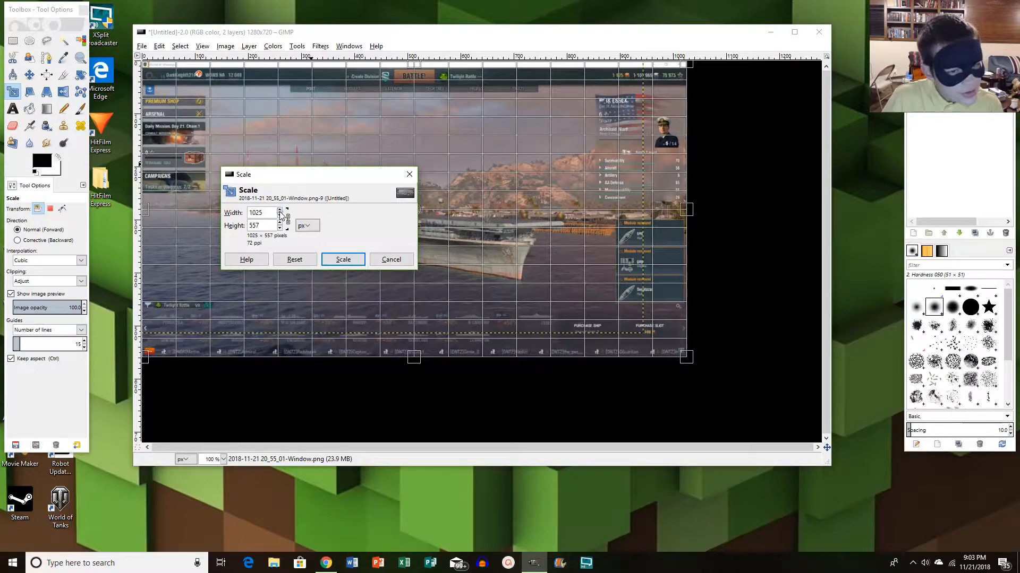
{"action": "left_click", "coordinate": [280, 211]}
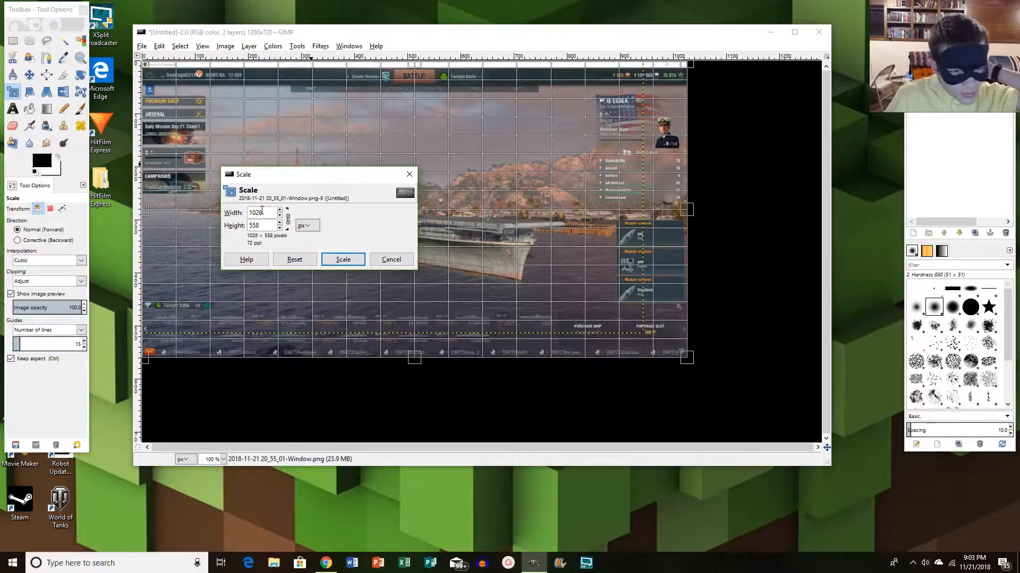
{"action": "left_click", "coordinate": [348, 261]}
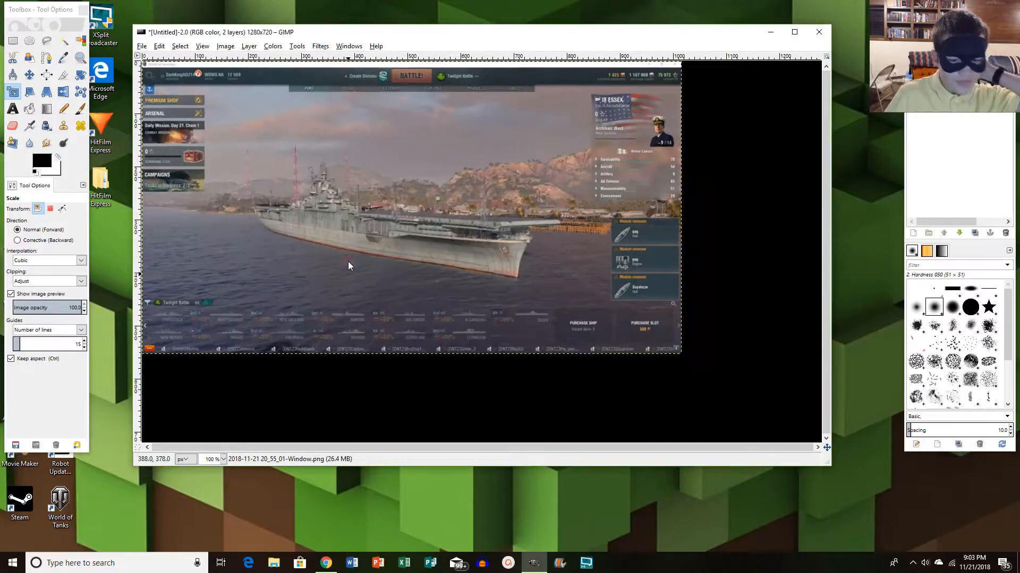
Unlock the aspect ratio and stretch the ship screenshot to about 1279 × 552 px so it spans the canvas width
{"action": "left_click", "coordinate": [283, 237]}
{"action": "left_click", "coordinate": [288, 219]}
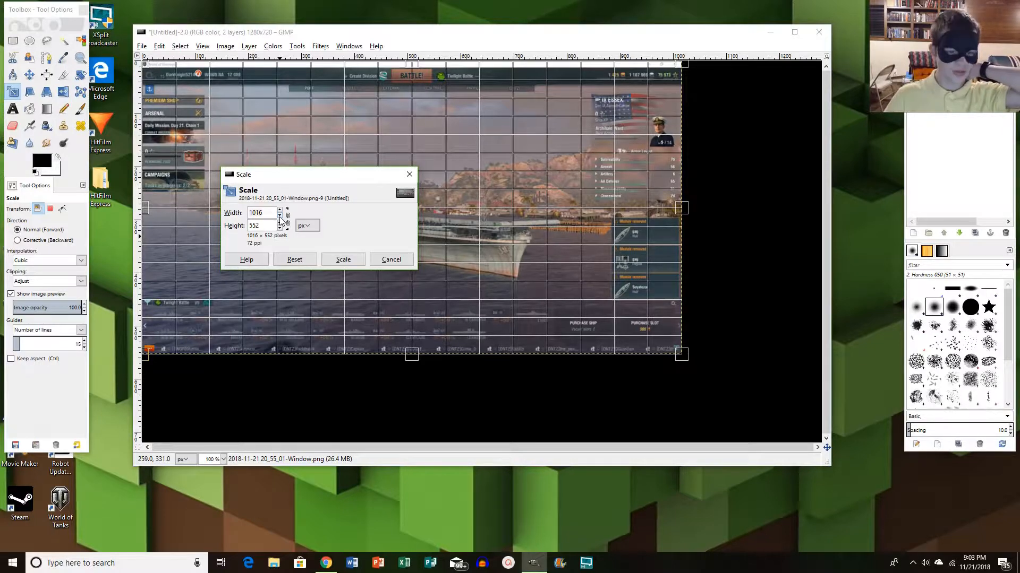
{"action": "left_click", "coordinate": [281, 211]}
{"action": "left_click", "coordinate": [280, 211]}
{"action": "left_click", "coordinate": [280, 211]}
{"action": "left_click", "coordinate": [280, 211]}
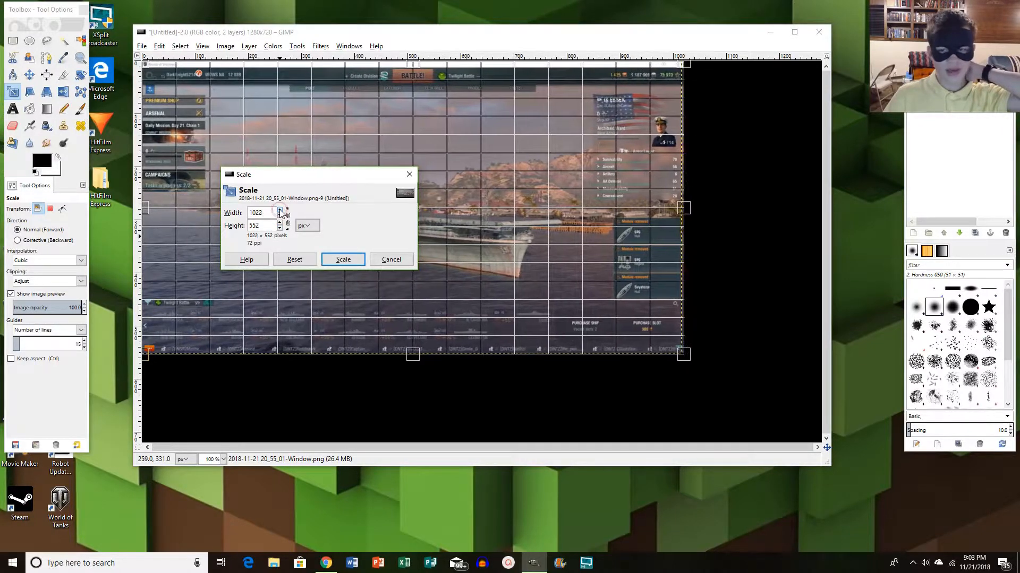
{"action": "left_click_drag", "start_coordinate": [280, 211], "coordinate": [280, 212]}
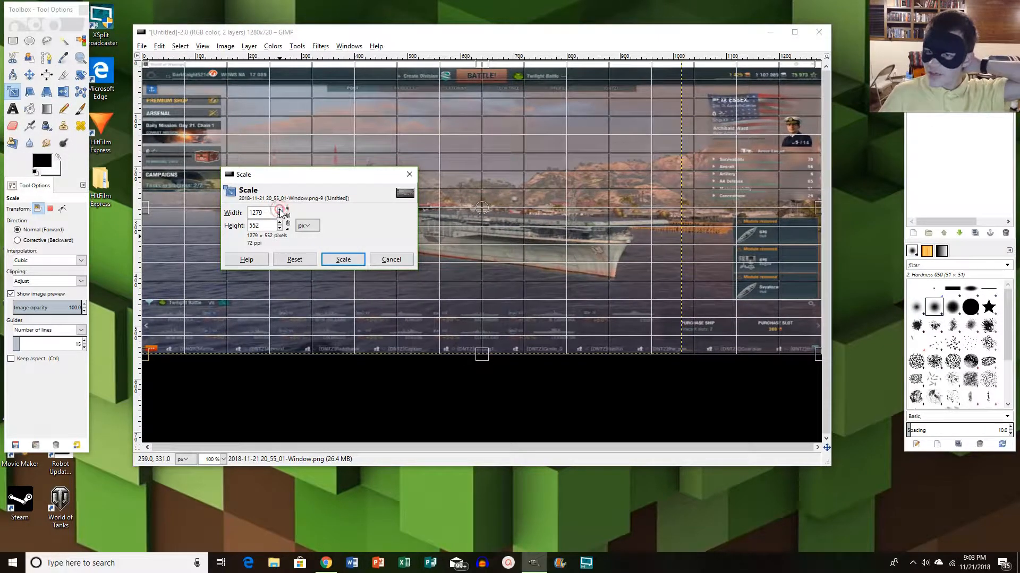
{"action": "left_click", "coordinate": [343, 260]}
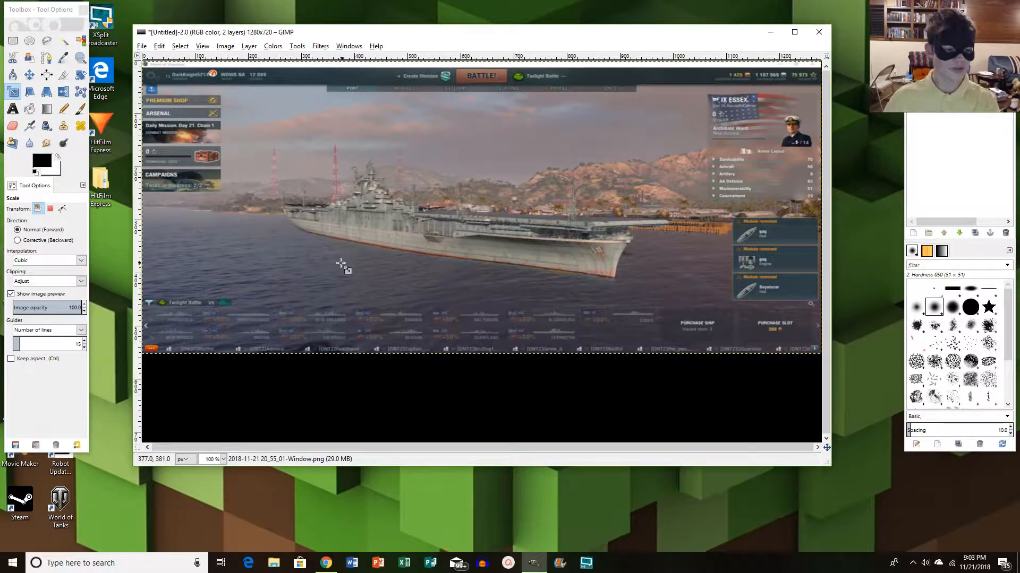
Create a text box about 1263 × 138 px in the black strip below the ship screenshot with red (ff0000) as text color
{"action": "left_click", "coordinate": [13, 108]}
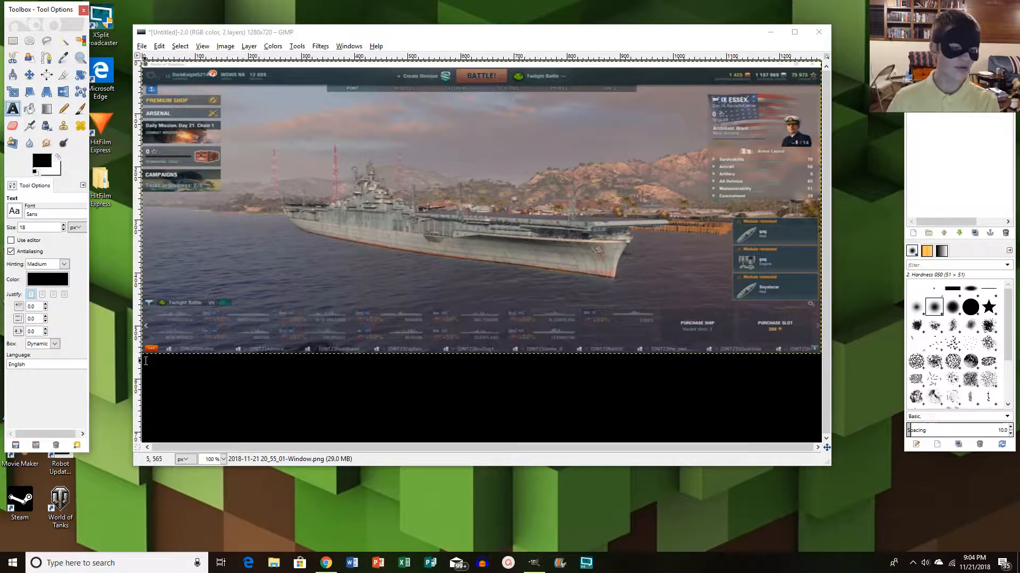
{"action": "left_click_drag", "start_coordinate": [144, 360], "coordinate": [817, 433]}
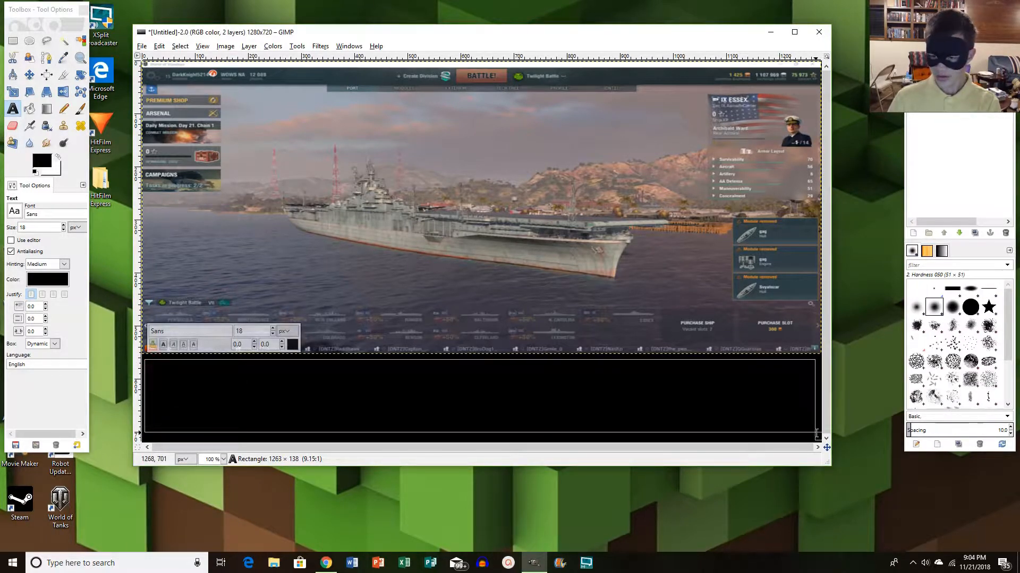
{"action": "left_click", "coordinate": [292, 344]}
{"action": "left_click", "coordinate": [323, 390]}
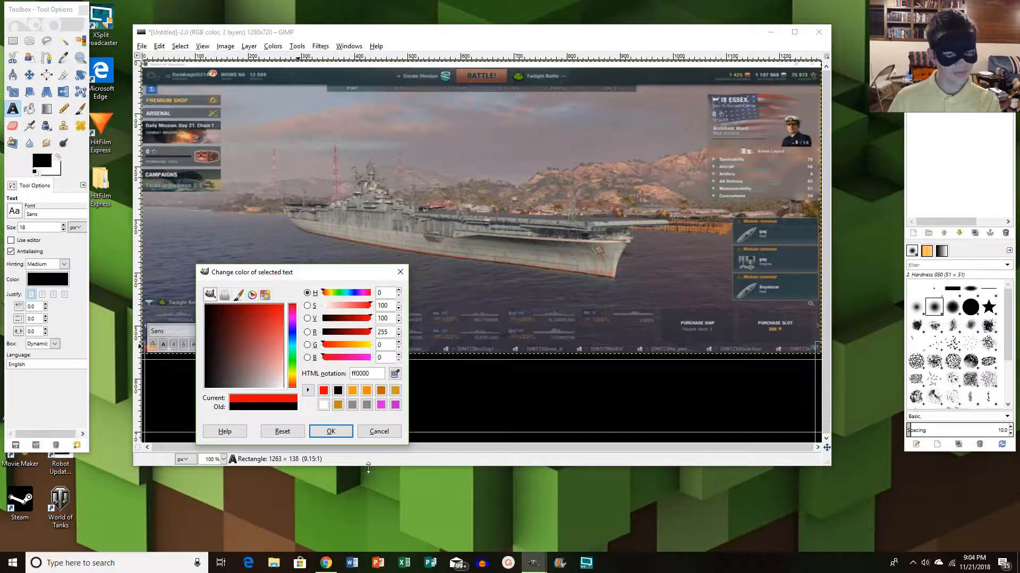
{"action": "left_click", "coordinate": [331, 431]}
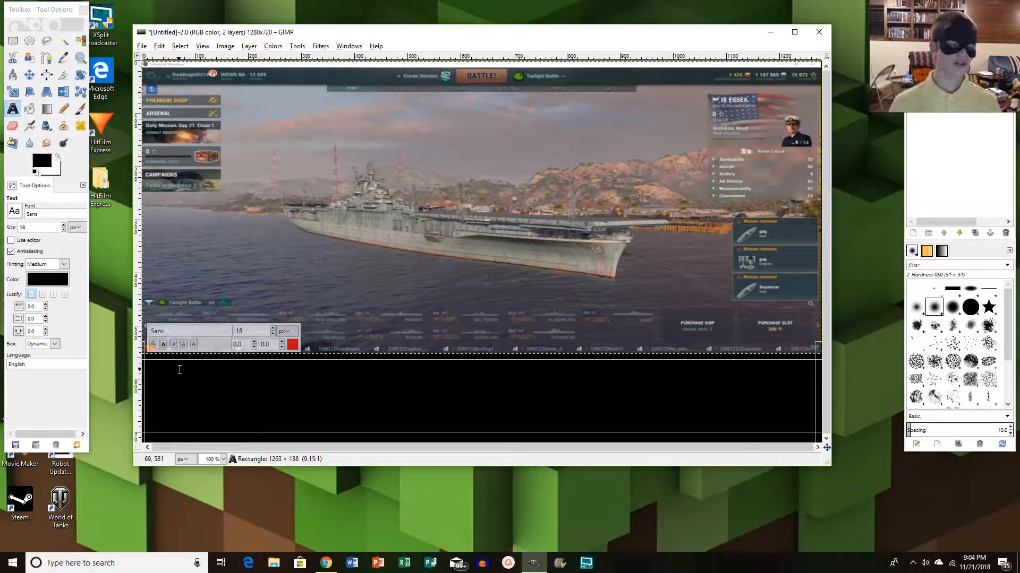
Enter the title "Tier IX Essex" in red in the text box
{"action": "type", "text": "T"}
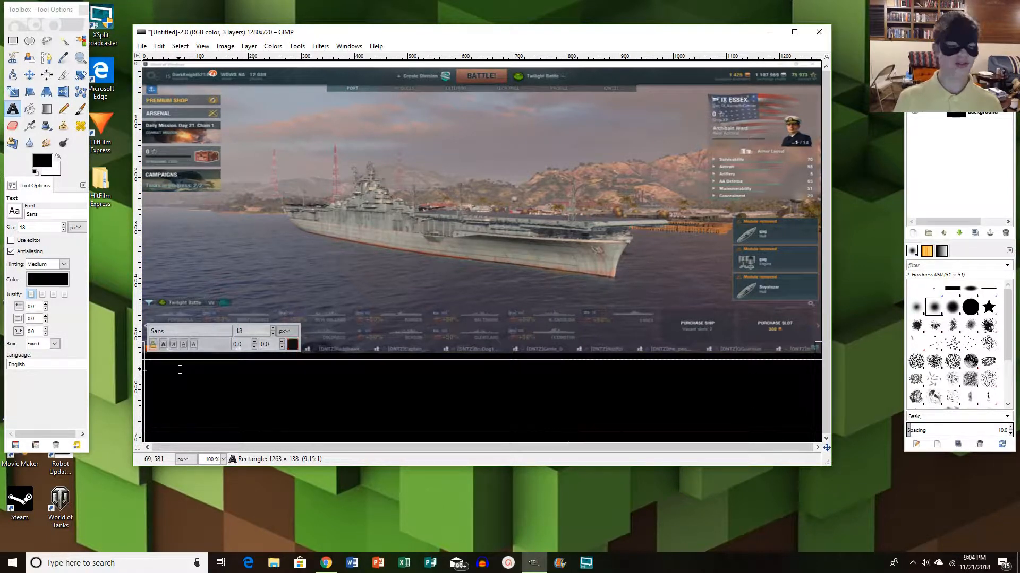
{"action": "left_click", "coordinate": [292, 344]}
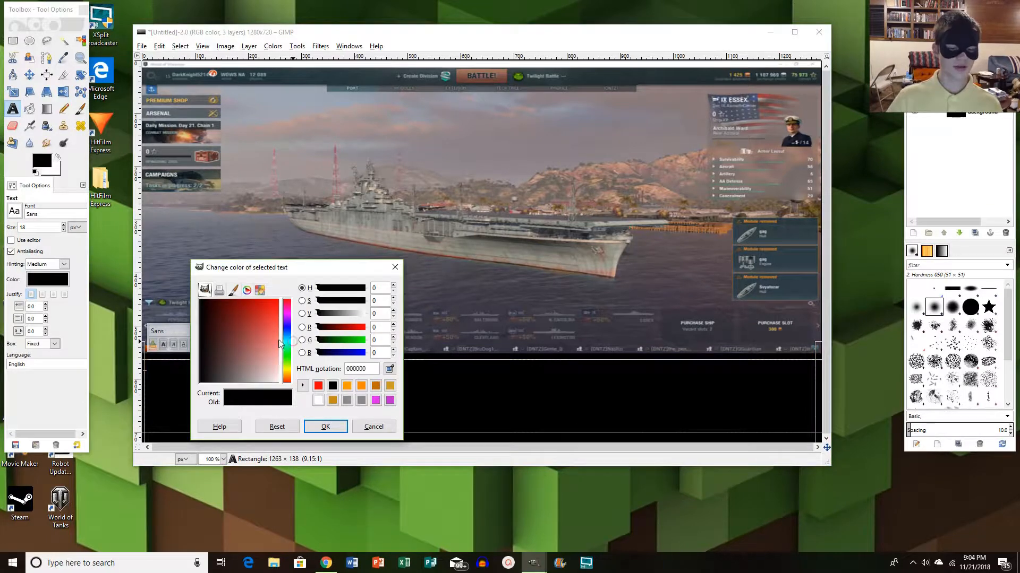
{"action": "left_click_drag", "start_coordinate": [278, 339], "coordinate": [288, 283]}
{"action": "left_click", "coordinate": [325, 426]}
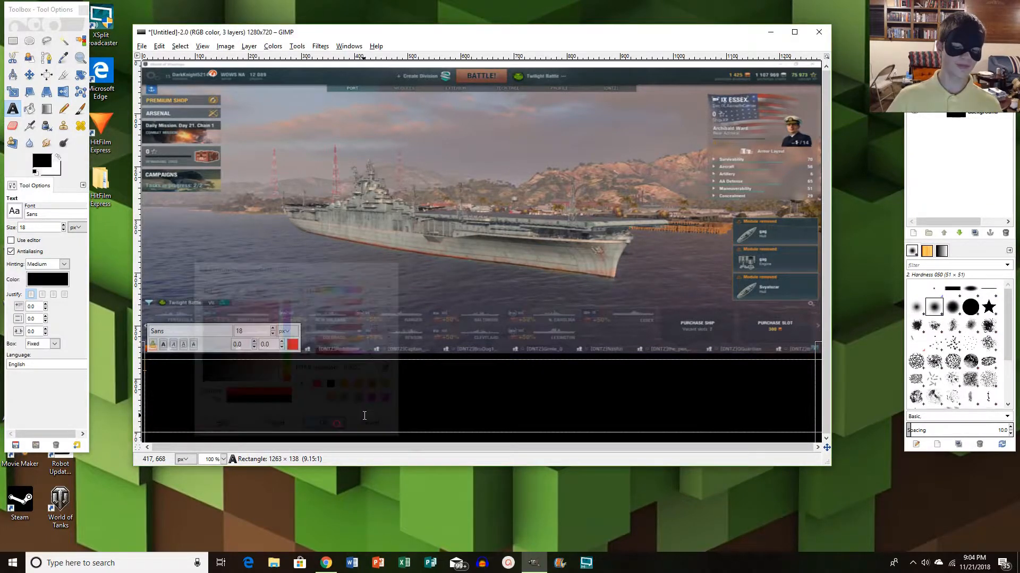
{"action": "type", "text": "ier"}
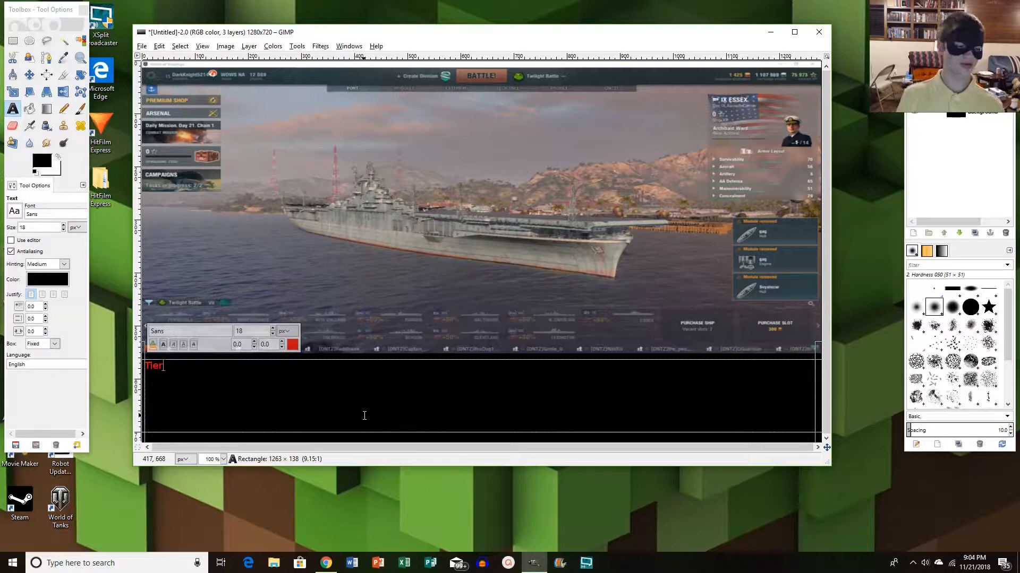
{"action": "type", "text": " X"}
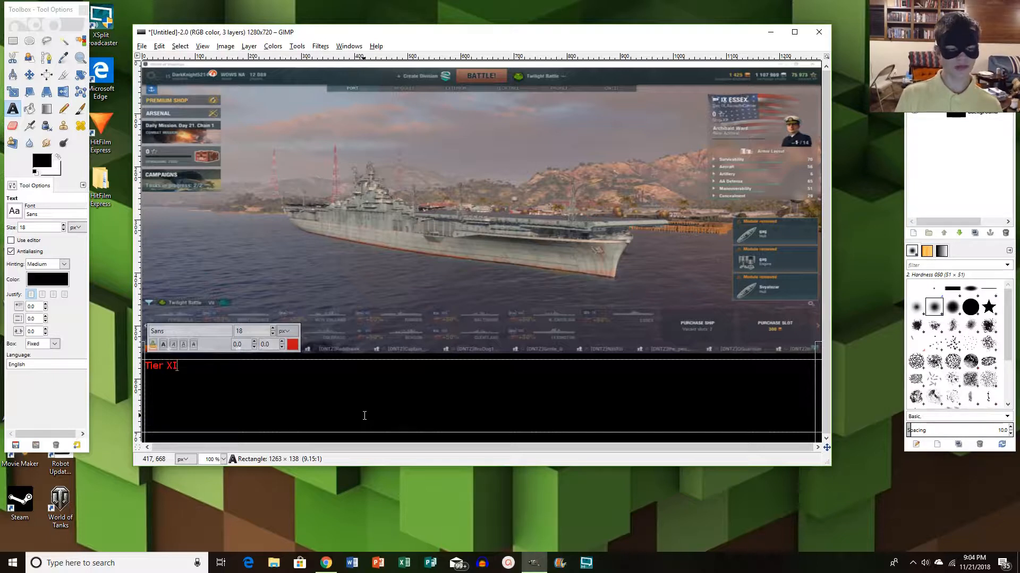
{"action": "key", "text": "BackSpace"}
{"action": "type", "text": "I"}
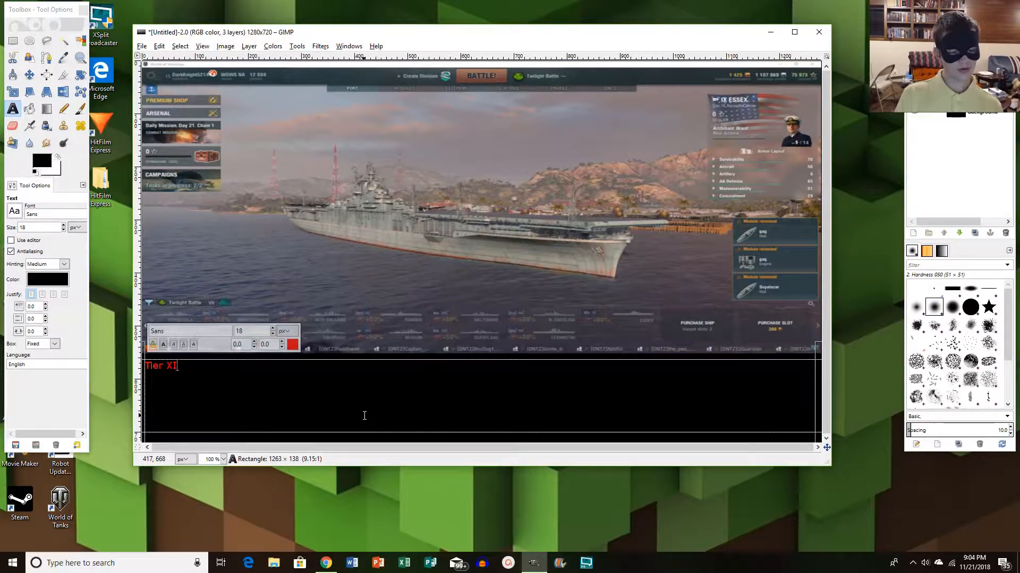
{"action": "key", "text": "BackSpace"}
{"action": "key", "text": "BackSpace"}
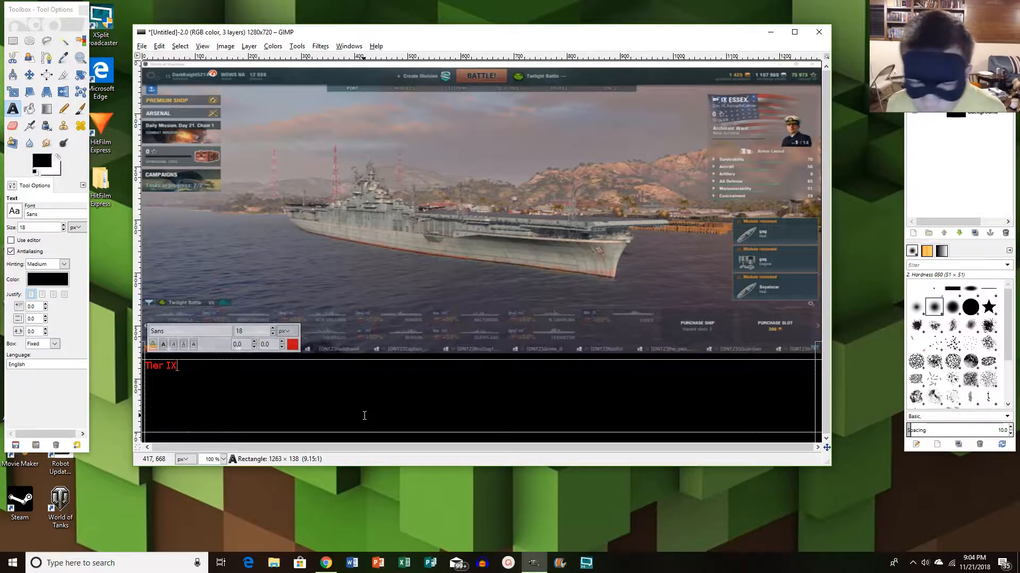
{"action": "type", "text": "IX Esses"}
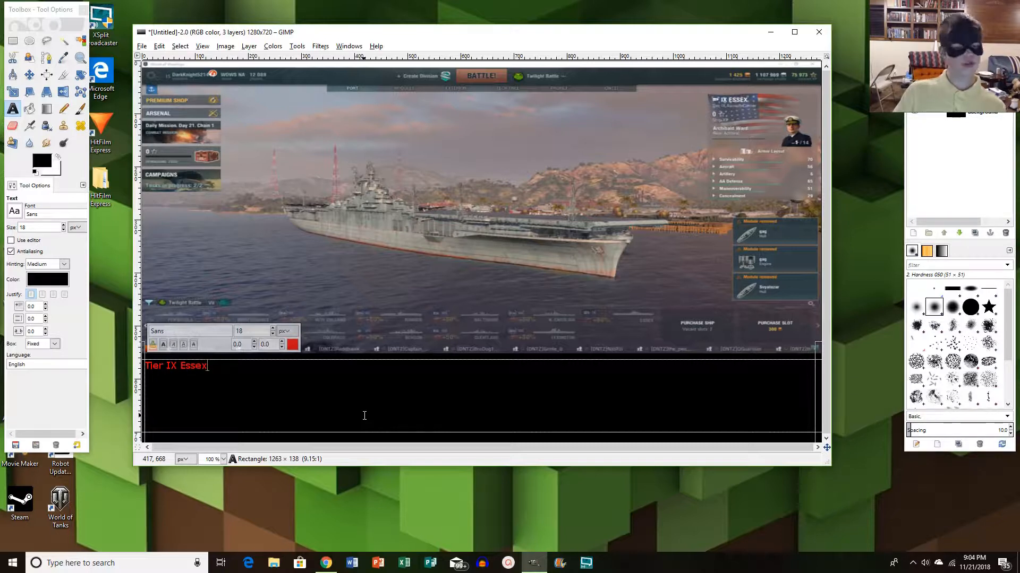
Set the font size of the whole "Tier IX Essex" title to 126 px
{"action": "left_click_drag", "start_coordinate": [208, 366], "coordinate": [140, 366]}
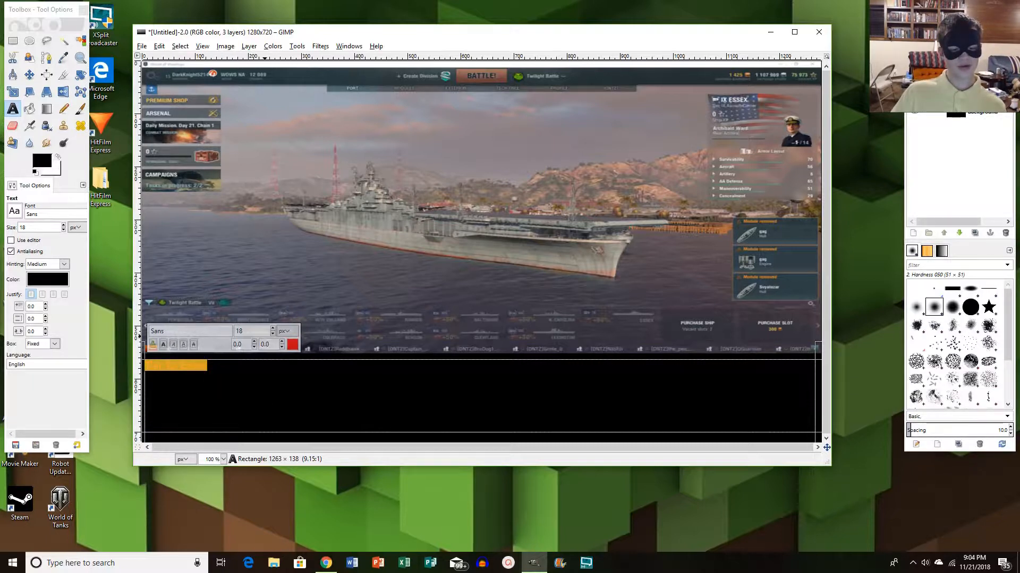
{"action": "left_click", "coordinate": [272, 328]}
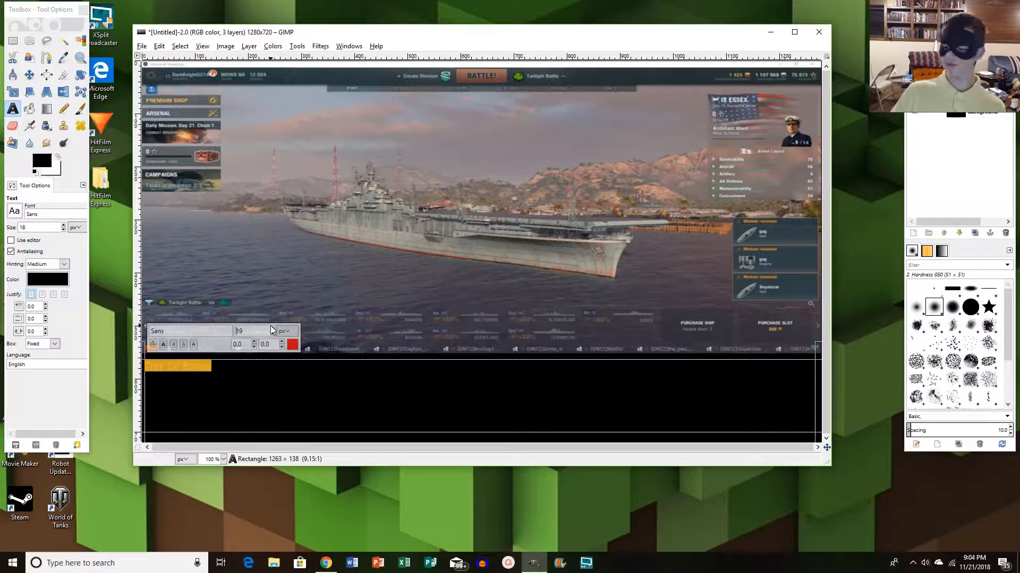
{"action": "left_click_drag", "start_coordinate": [272, 329], "coordinate": [272, 329]}
{"action": "left_click", "coordinate": [273, 323]}
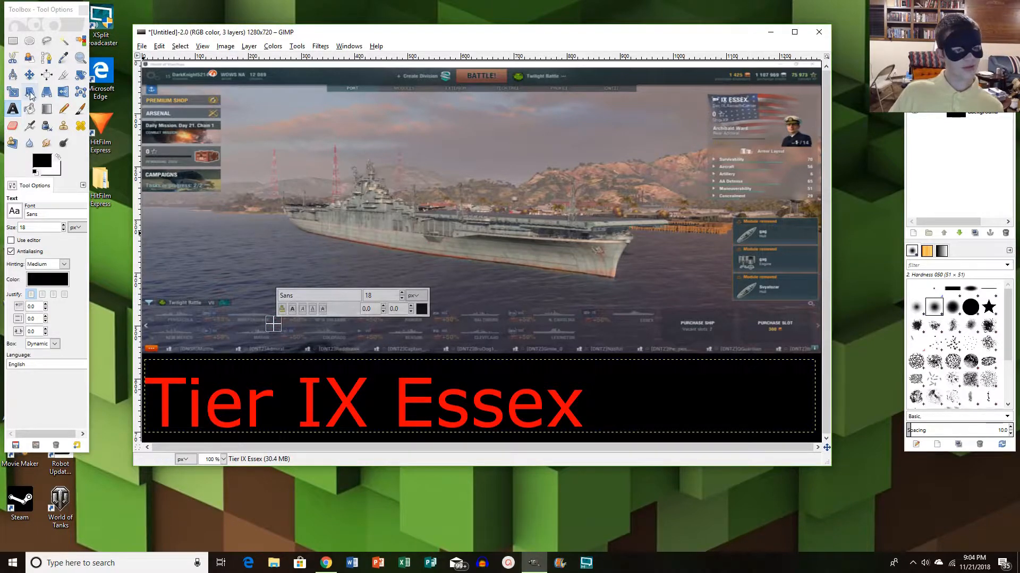
Extend the title's text box upward to 1263 × 147 px and center the "Tier IX Essex" text within it
{"action": "left_click", "coordinate": [29, 75]}
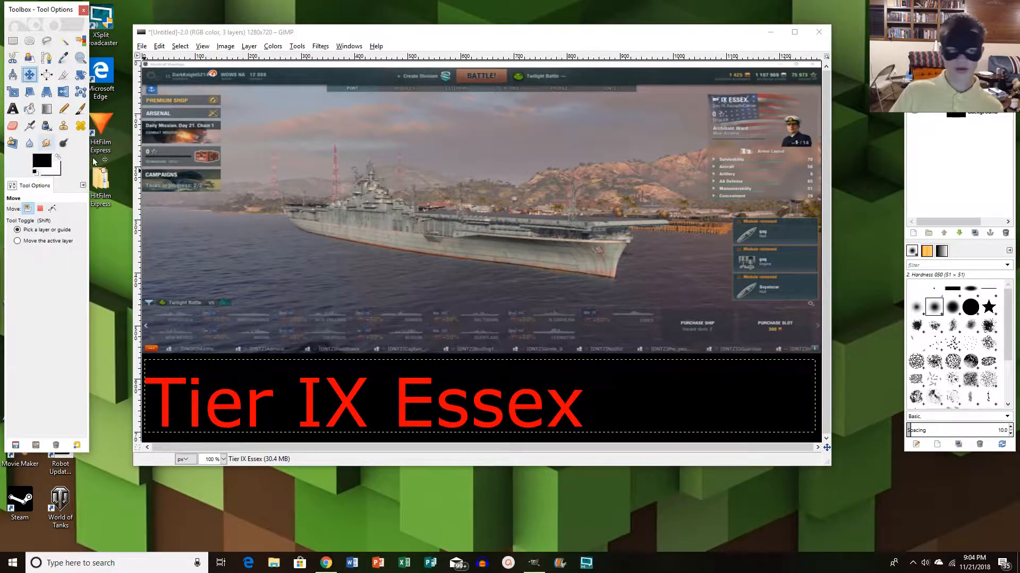
{"action": "left_click", "coordinate": [12, 108]}
{"action": "left_click", "coordinate": [572, 367]}
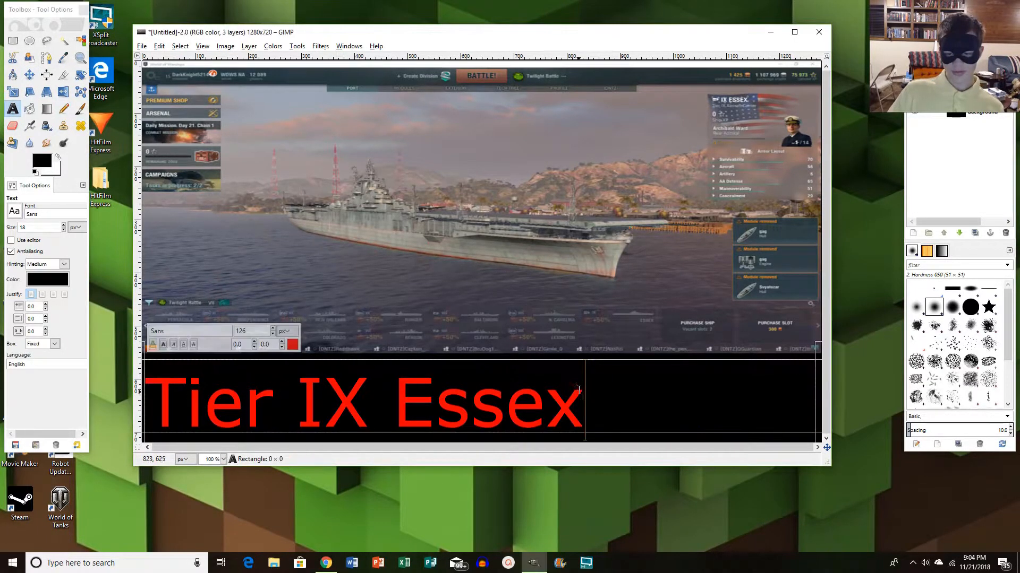
{"action": "left_click_drag", "start_coordinate": [580, 393], "coordinate": [143, 380]}
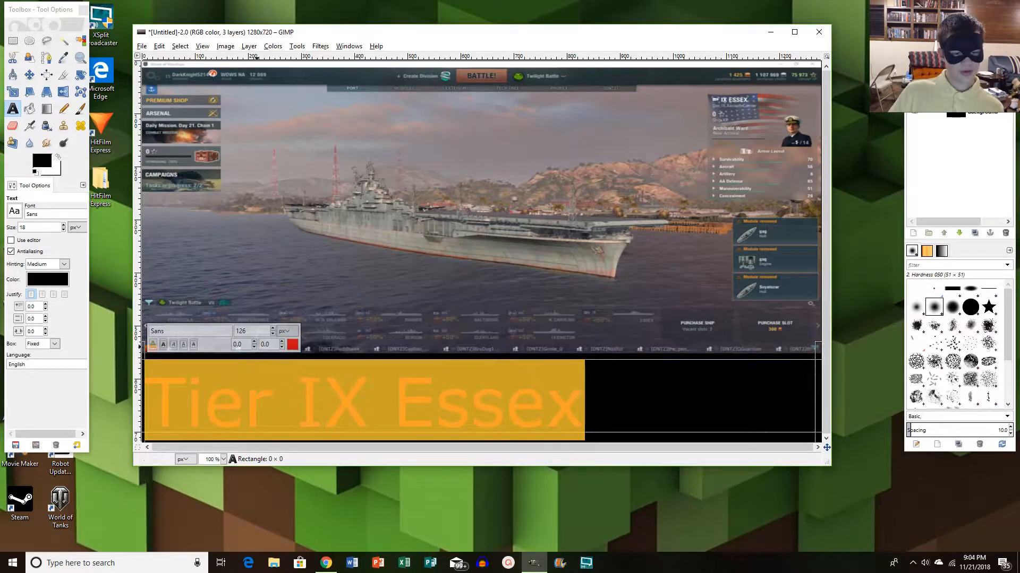
{"action": "left_click_drag", "start_coordinate": [288, 359], "coordinate": [289, 355]}
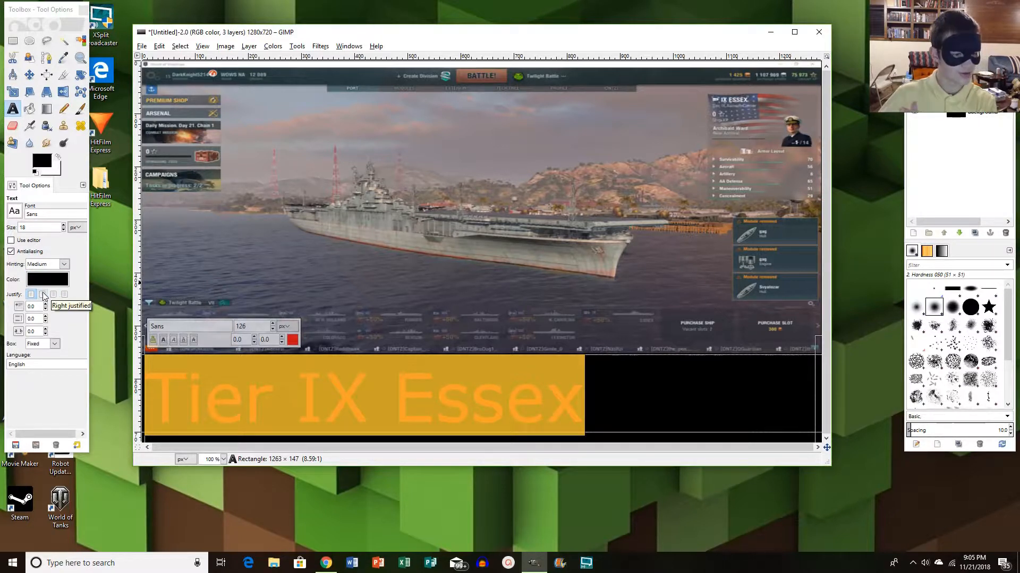
{"action": "left_click", "coordinate": [56, 295]}
{"action": "left_click", "coordinate": [702, 397]}
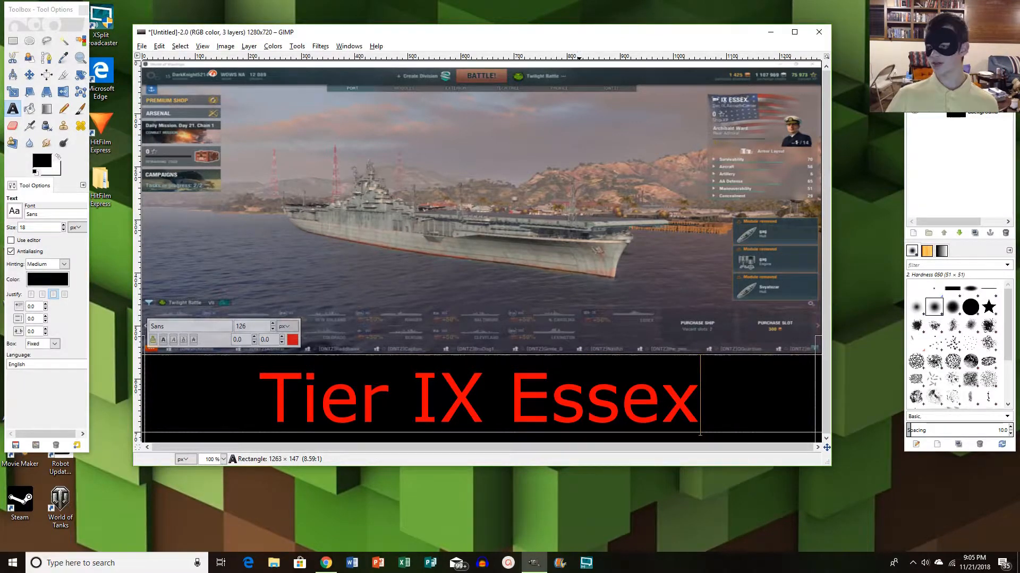
Select the Background layer and start saving the image into YouTube Drive (Y:), World of Warship Thumnails, Tier IX Essex folder
{"action": "left_click", "coordinate": [974, 112]}
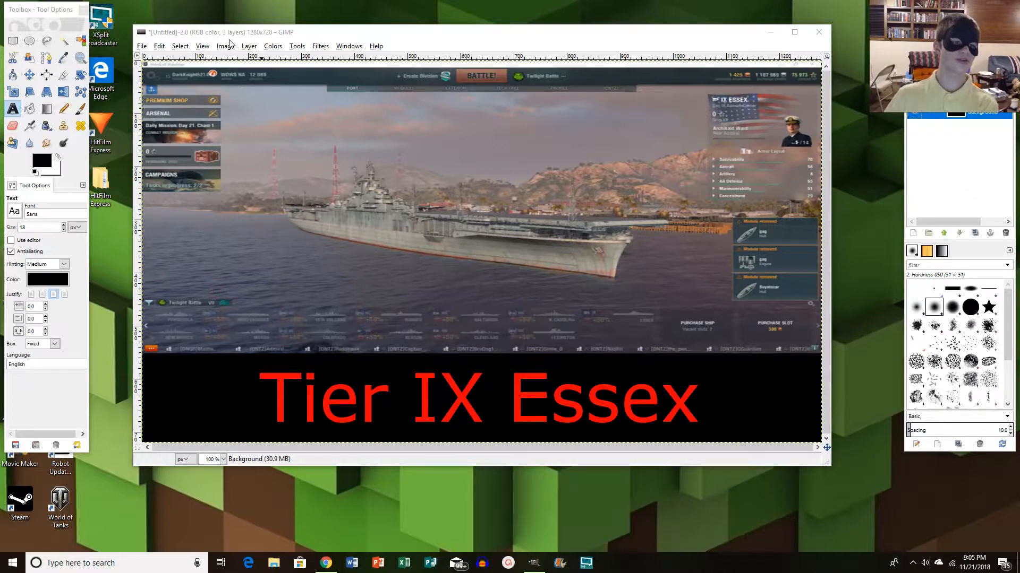
{"action": "left_click", "coordinate": [143, 46]}
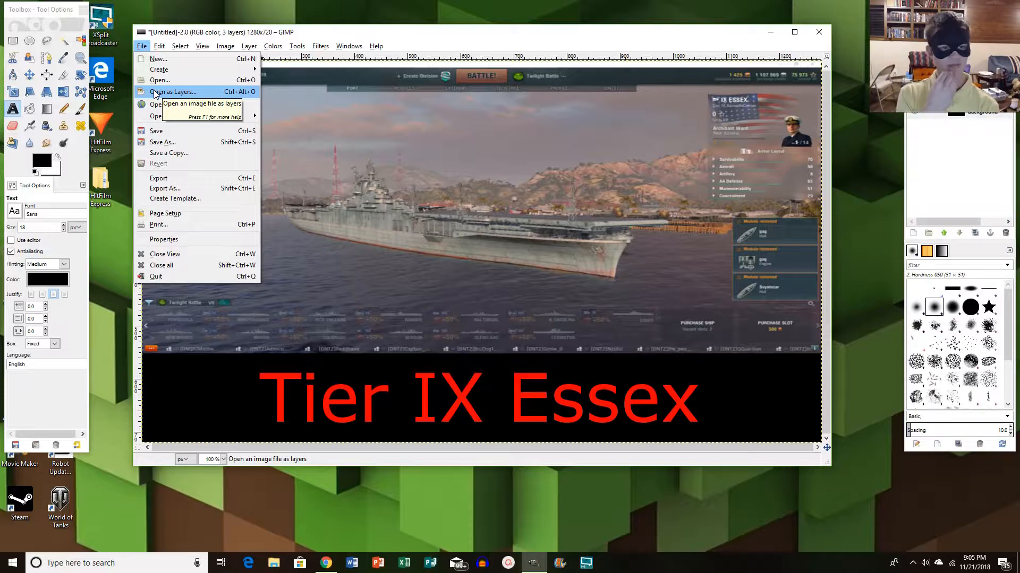
{"action": "left_click", "coordinate": [193, 141]}
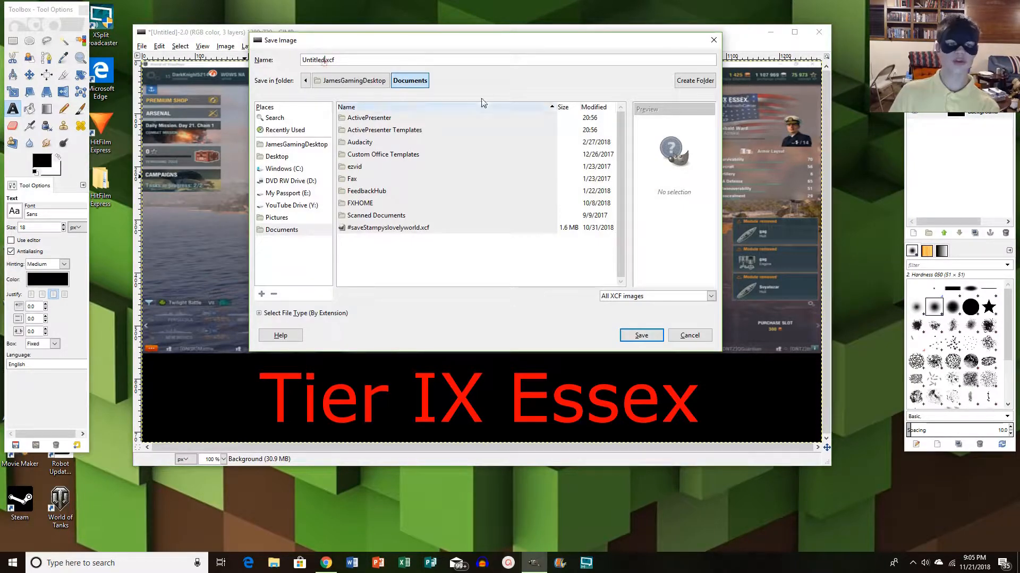
{"action": "left_click", "coordinate": [305, 206]}
{"action": "left_click", "coordinate": [387, 133]}
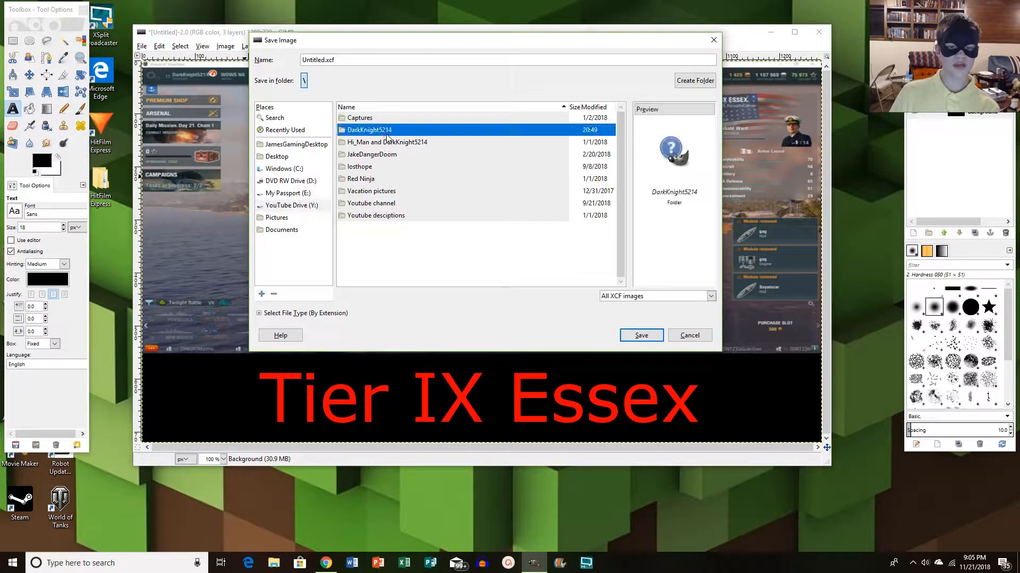
{"action": "double_click", "coordinate": [387, 133]}
{"action": "scroll", "coordinate": [431, 167], "scroll_direction": "down", "scroll_amount": 3}
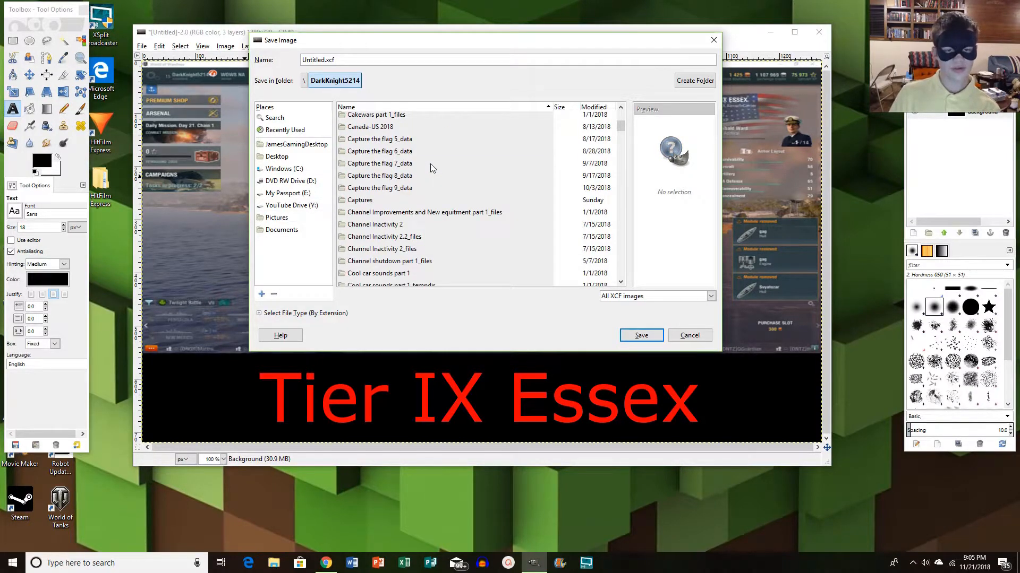
{"action": "scroll", "coordinate": [432, 168], "scroll_direction": "down", "scroll_amount": 15}
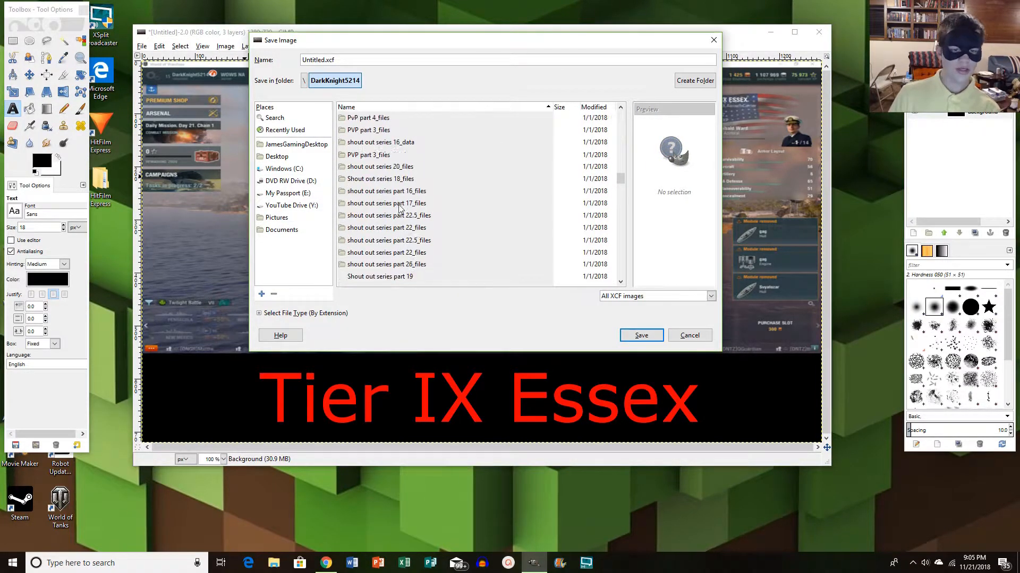
{"action": "scroll", "coordinate": [399, 209], "scroll_direction": "down", "scroll_amount": 15}
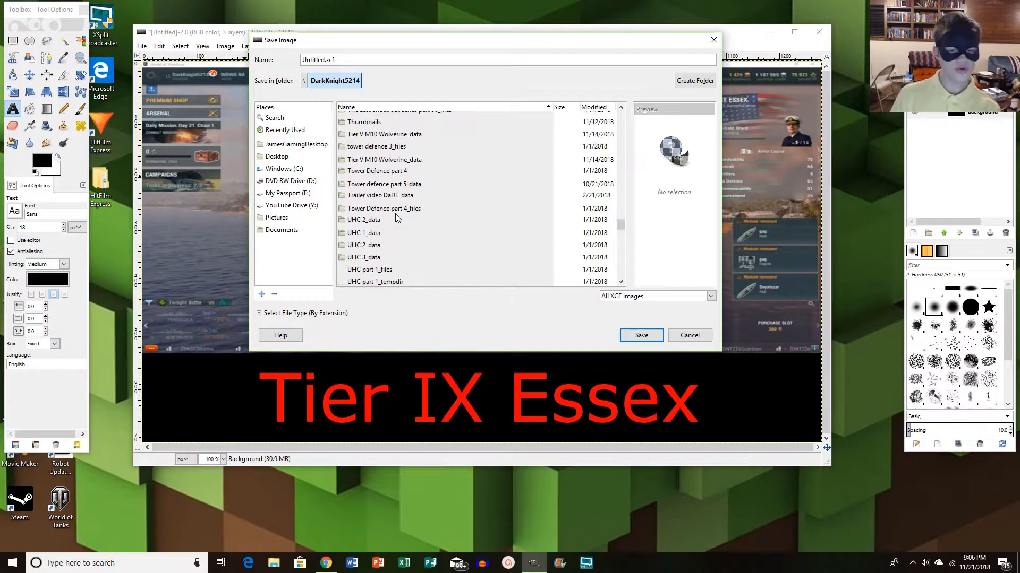
{"action": "scroll", "coordinate": [398, 202], "scroll_direction": "down", "scroll_amount": 15}
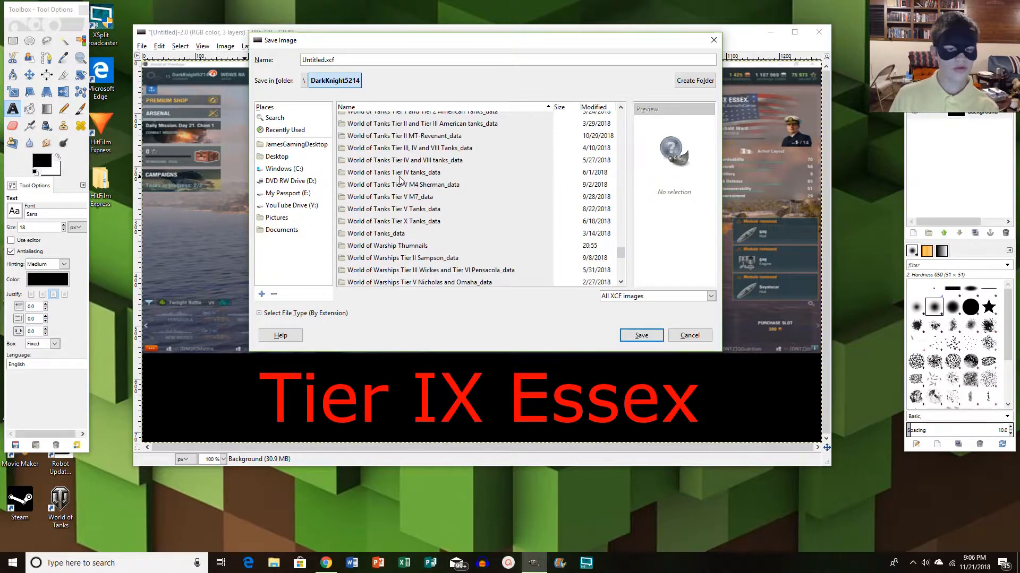
{"action": "scroll", "coordinate": [399, 242], "scroll_direction": "down", "scroll_amount": 2}
{"action": "double_click", "coordinate": [417, 196]}
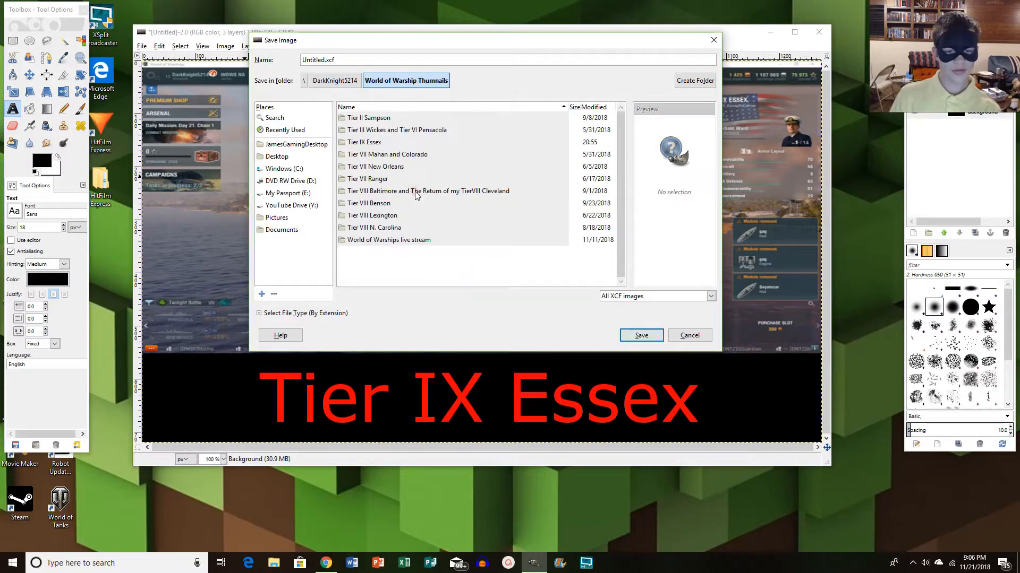
{"action": "double_click", "coordinate": [360, 141]}
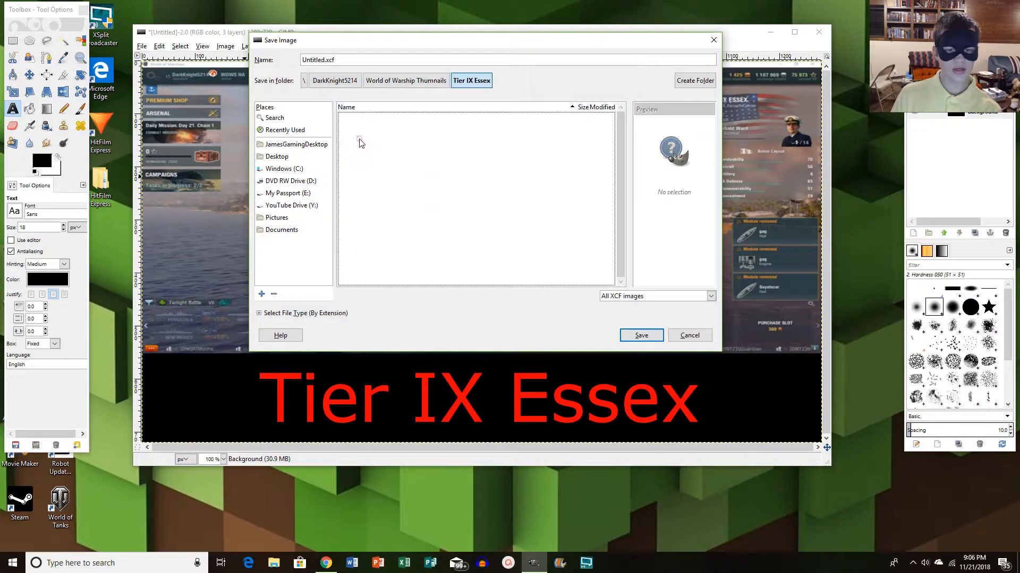
Name the file Tier IX Essex.xcf and save the image
{"action": "left_click", "coordinate": [325, 61]}
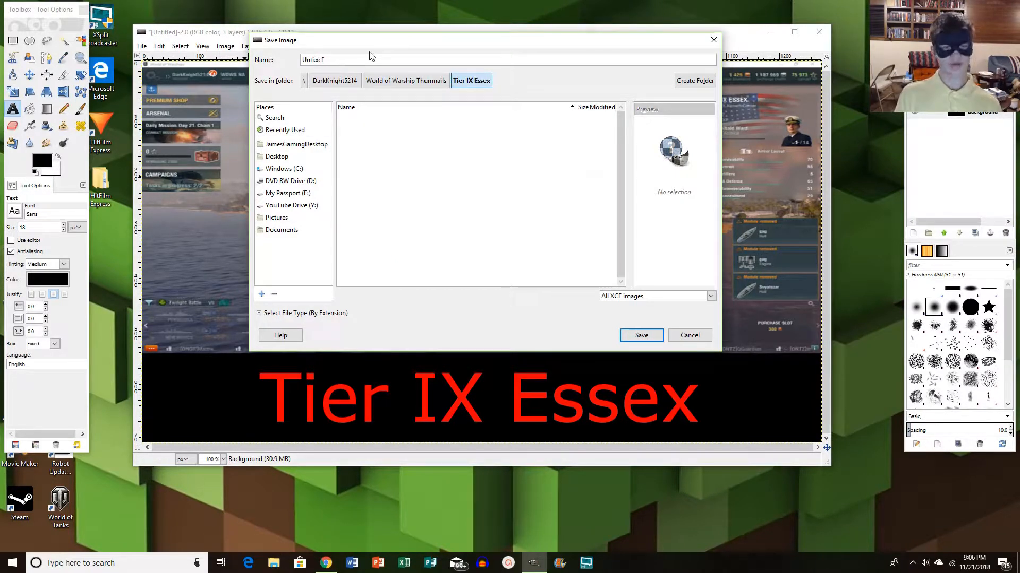
{"action": "key", "text": "BackSpace"}
{"action": "key", "text": "BackSpace"}
{"action": "key", "text": "BackSpace"}
{"action": "type", "text": "Tier"}
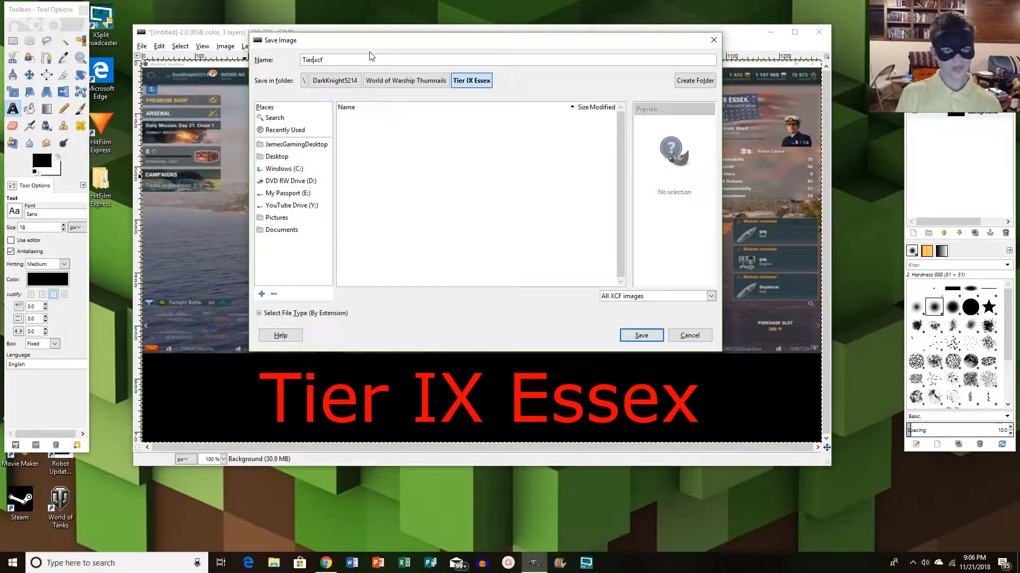
{"action": "type", "text": " IX"}
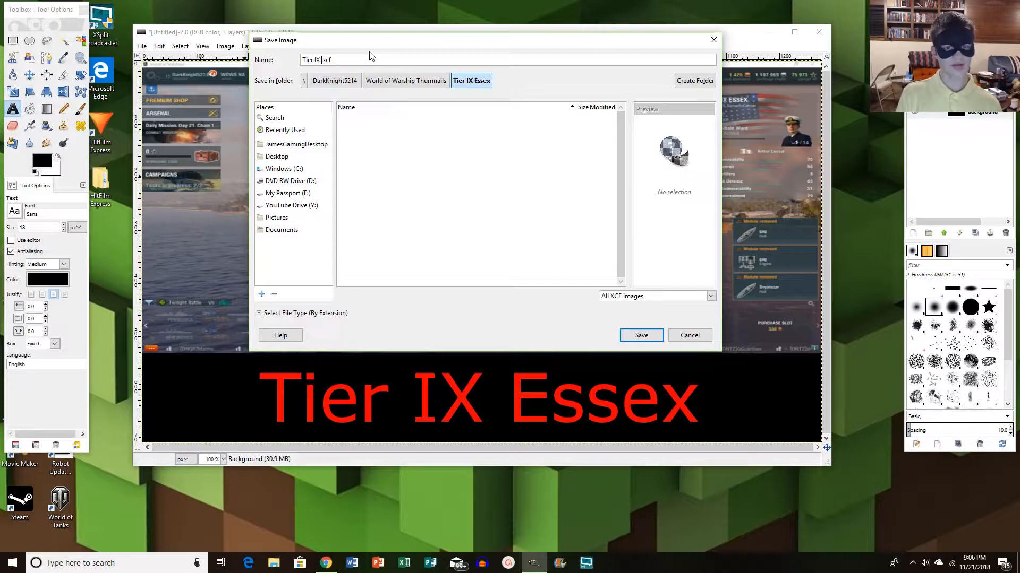
{"action": "type", "text": " Essex"}
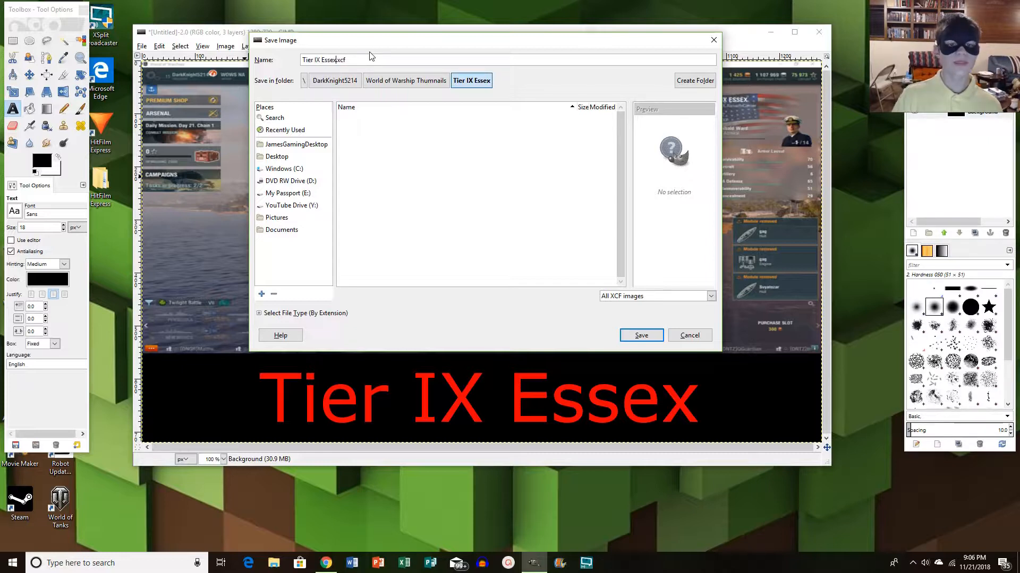
{"action": "left_click", "coordinate": [357, 64]}
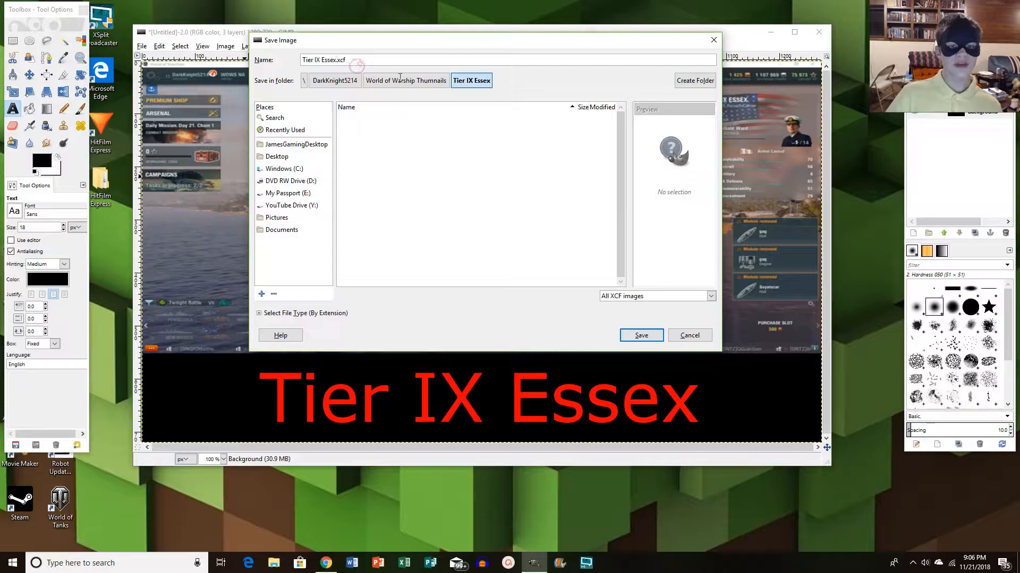
{"action": "left_click", "coordinate": [633, 330]}
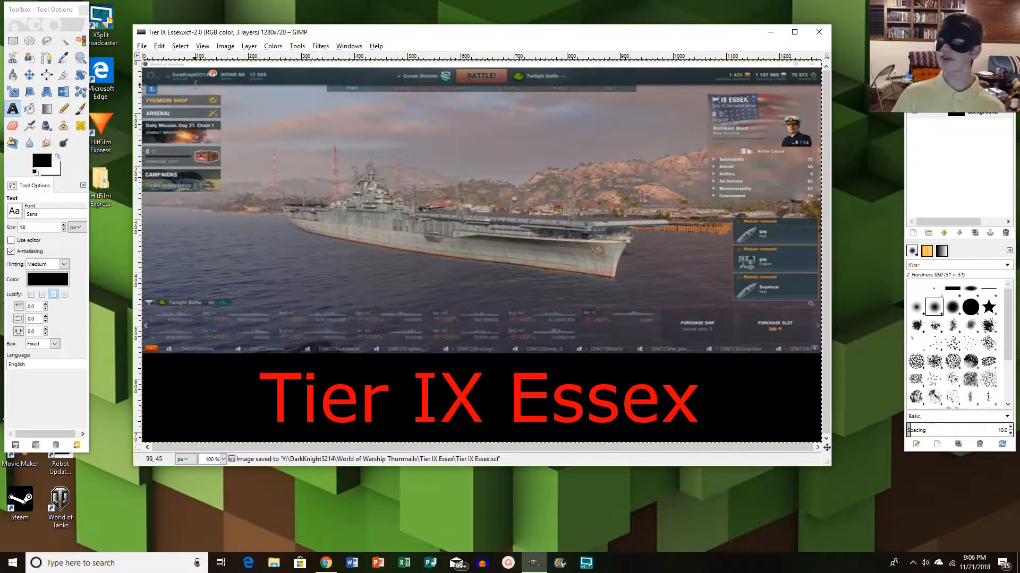
Try to export the image as Tier IX Essex.jpeg into the Tier IX Essex folder
{"action": "left_click", "coordinate": [142, 46]}
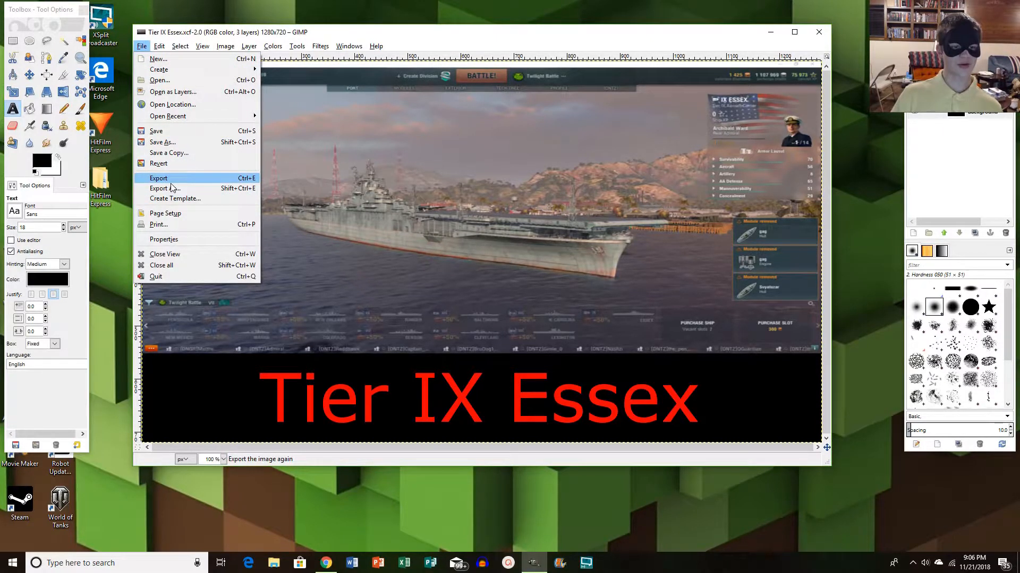
{"action": "left_click", "coordinate": [171, 189]}
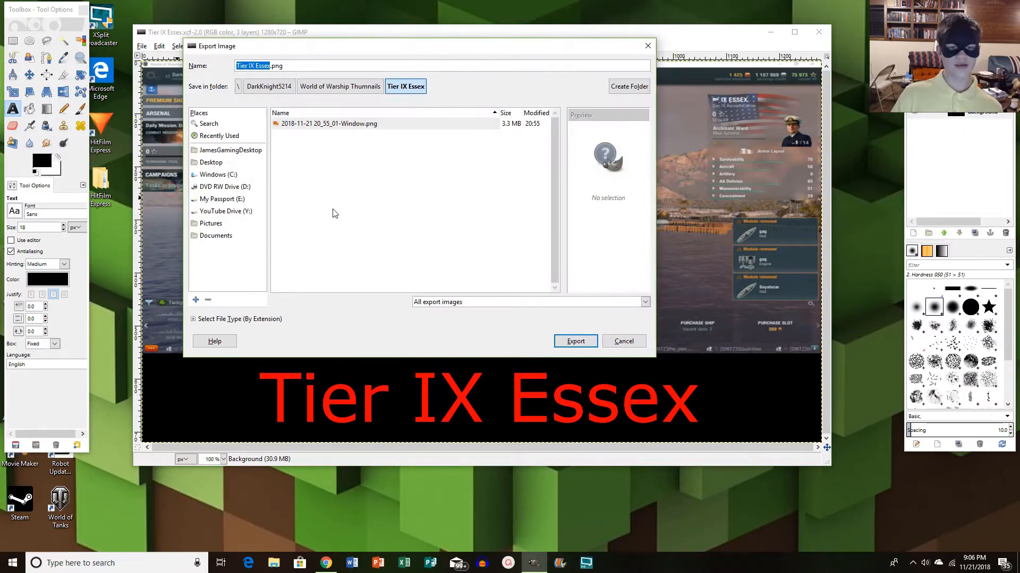
{"action": "left_click", "coordinate": [288, 70]}
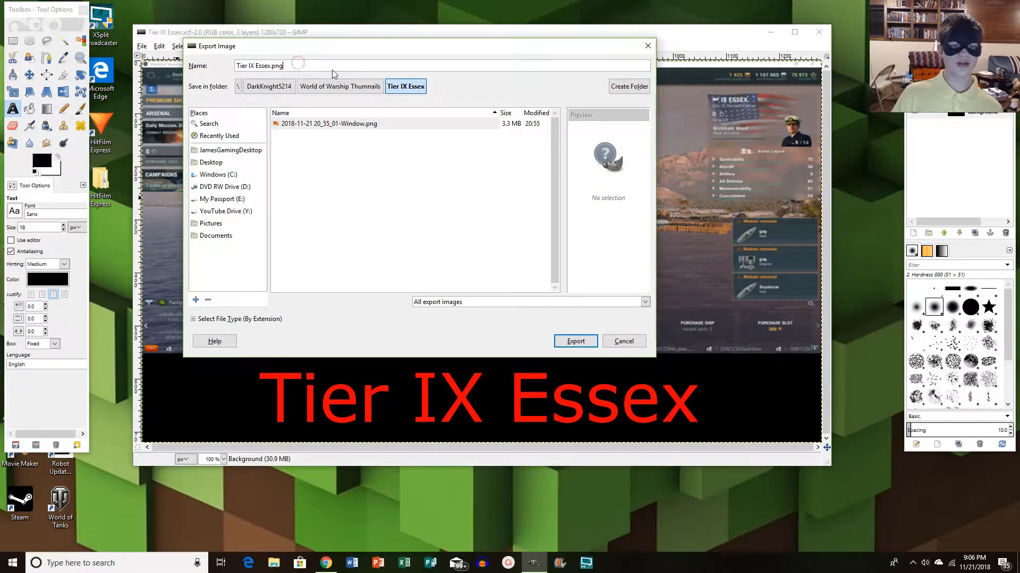
{"action": "key", "text": "BackSpace"}
{"action": "key", "text": "BackSpace"}
{"action": "key", "text": "BackSpace"}
{"action": "type", "text": "jpe"}
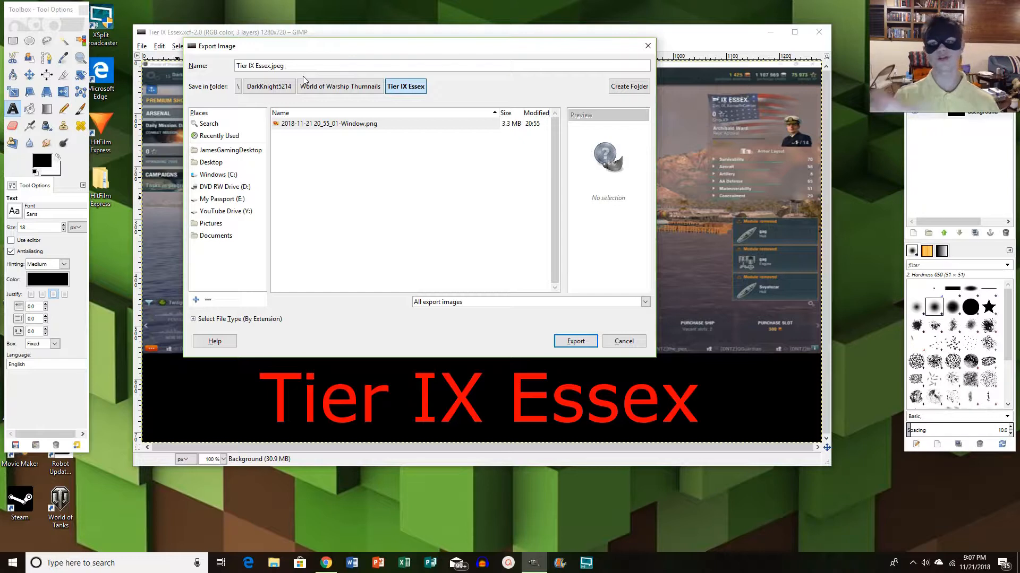
{"action": "left_click", "coordinate": [584, 346]}
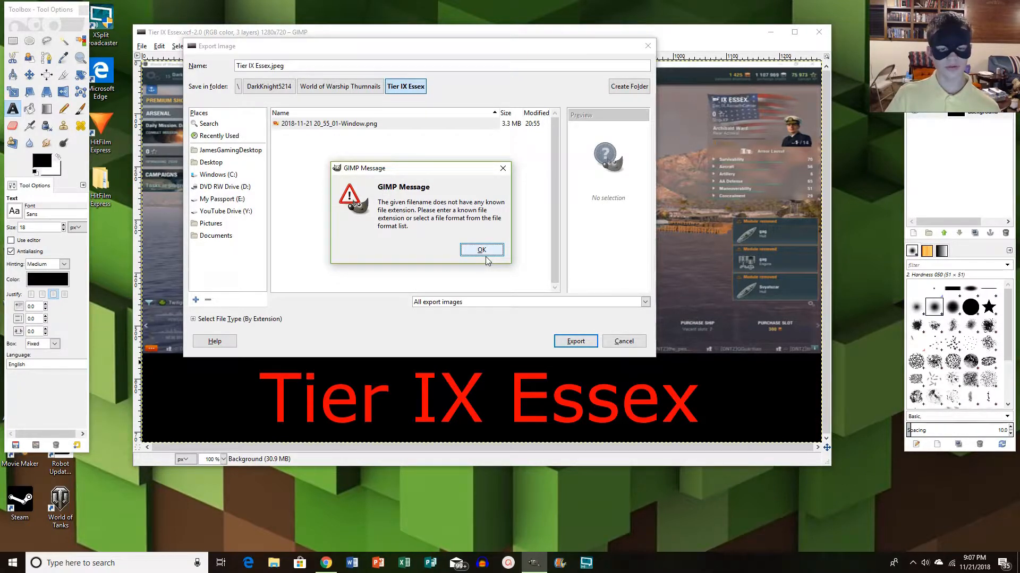
{"action": "left_click", "coordinate": [485, 257]}
Re-enter the jpeg extension in the export file name and export the image as JPEG at quality 100
{"action": "key", "text": "BackSpace"}
{"action": "key", "text": "BackSpace"}
{"action": "key", "text": "BackSpace"}
{"action": "key", "text": "BackSpace"}
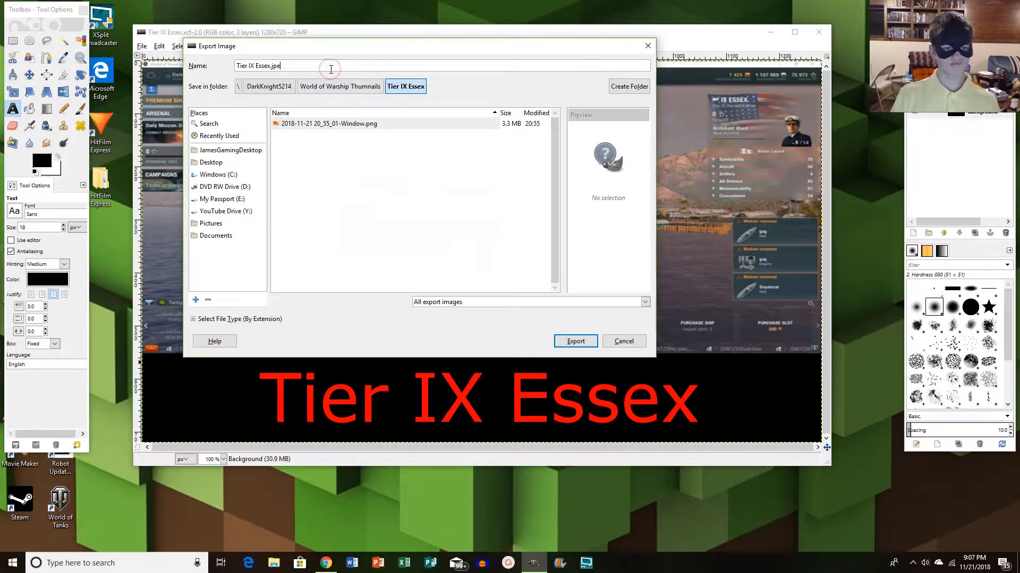
{"action": "type", "text": "jpeg"}
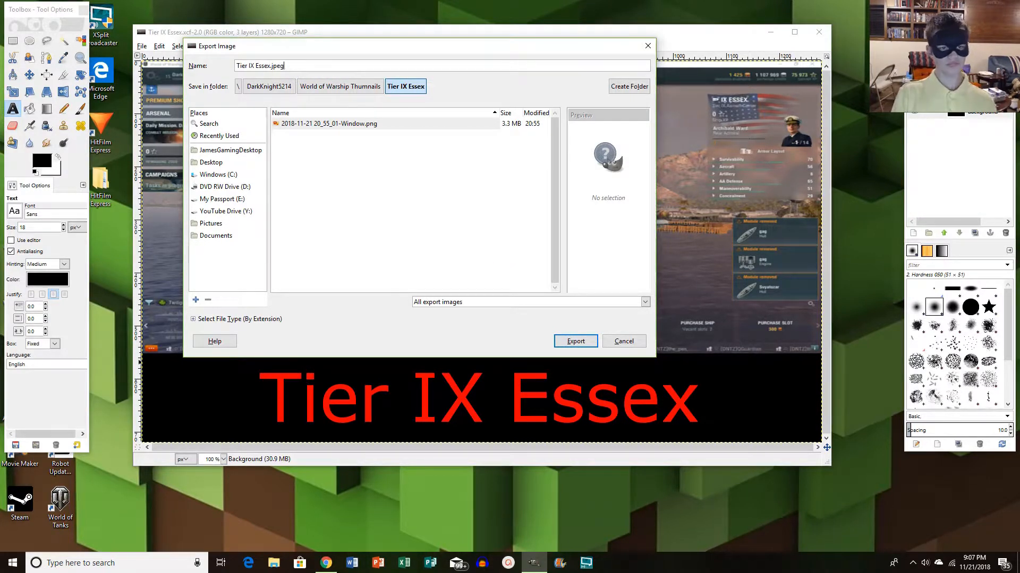
{"action": "left_click", "coordinate": [567, 340]}
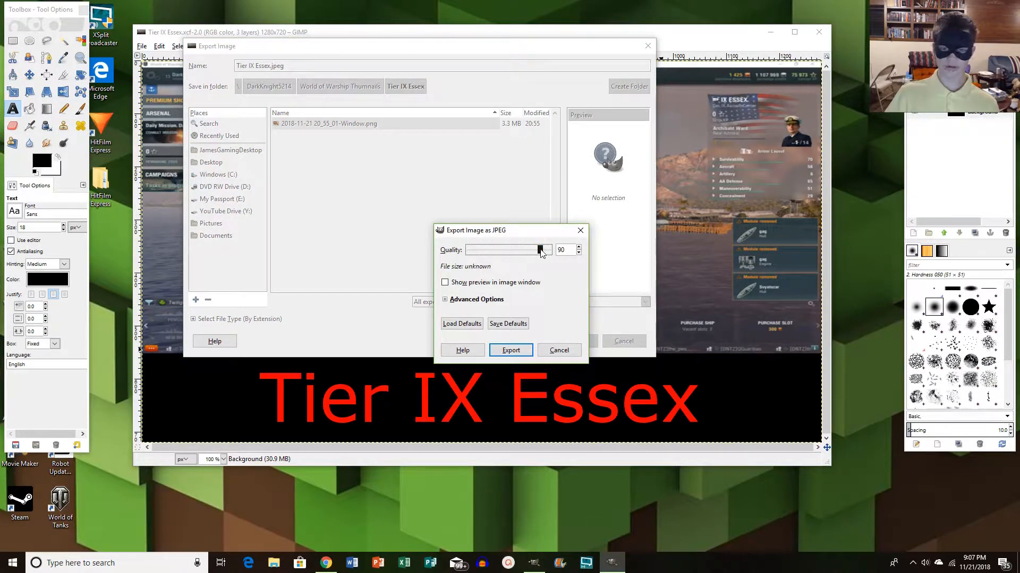
{"action": "left_click_drag", "start_coordinate": [541, 252], "coordinate": [555, 251]}
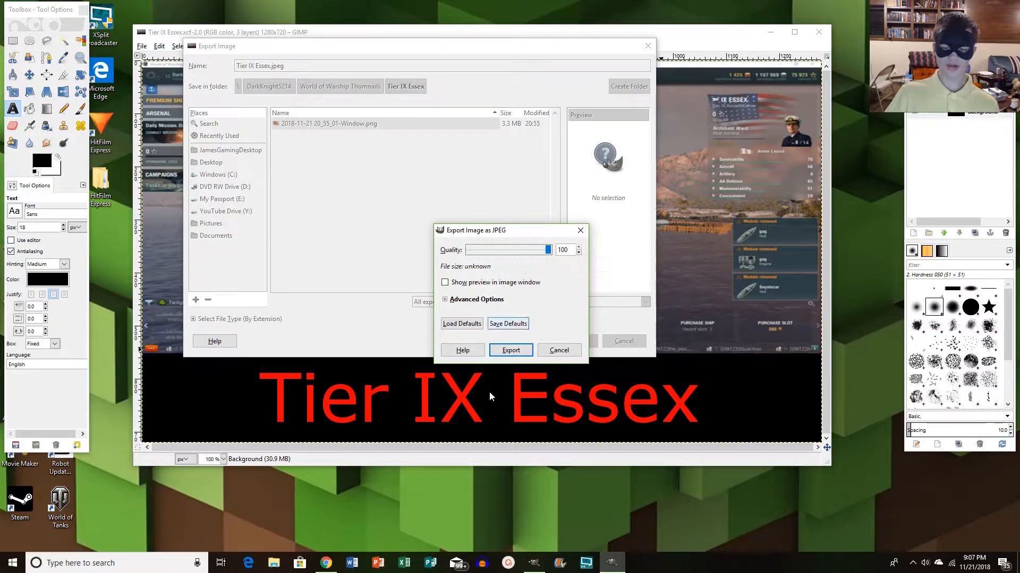
{"action": "left_click", "coordinate": [526, 354]}
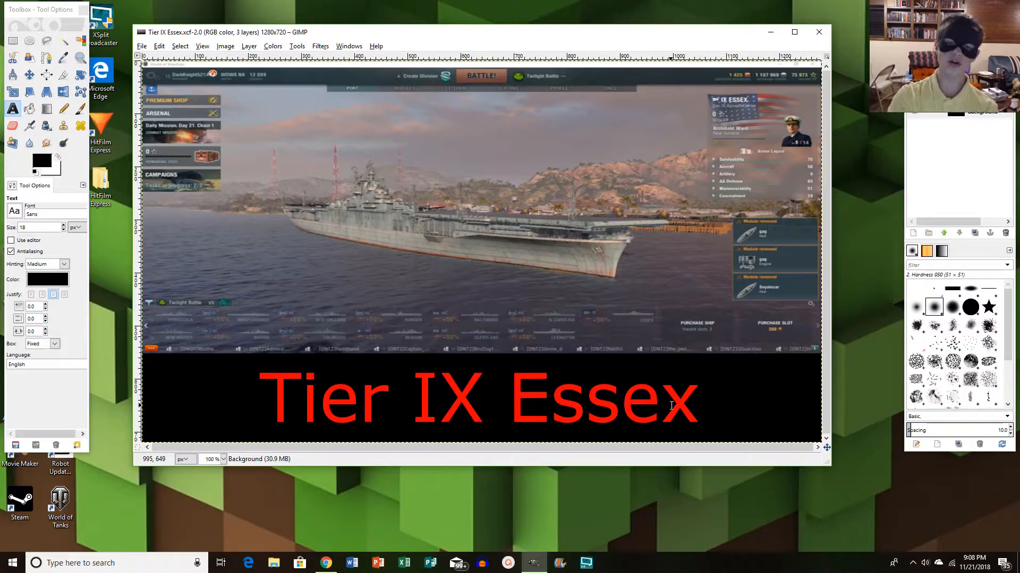
{"action": "left_click", "coordinate": [671, 406]}
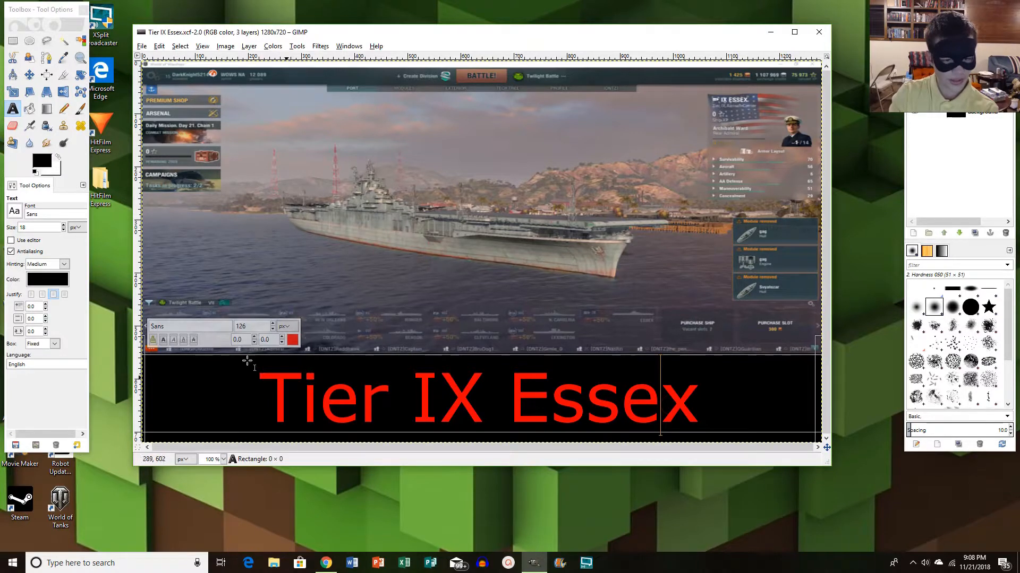
{"action": "left_click", "coordinate": [620, 505]}
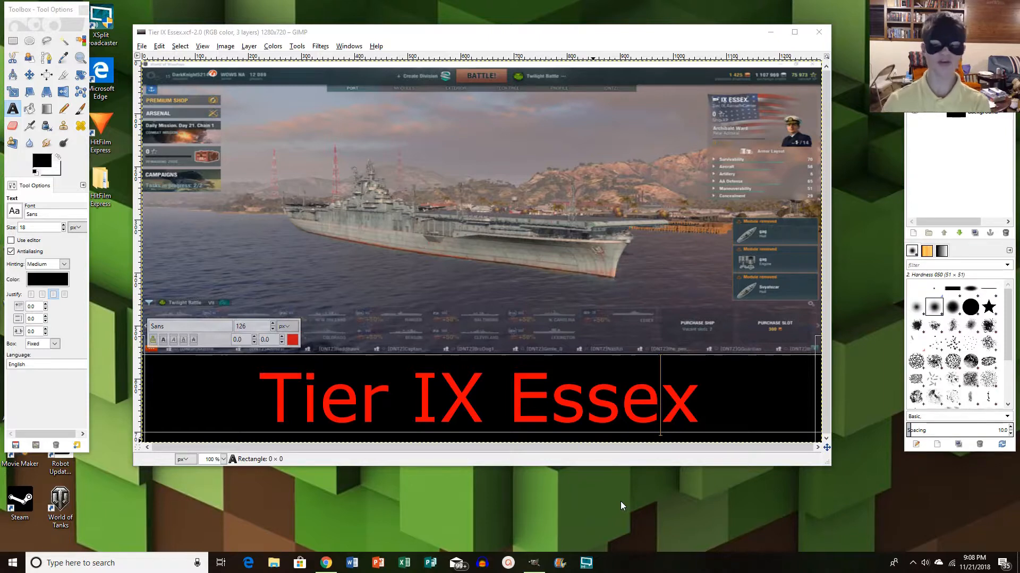
{"action": "left_click", "coordinate": [626, 28]}
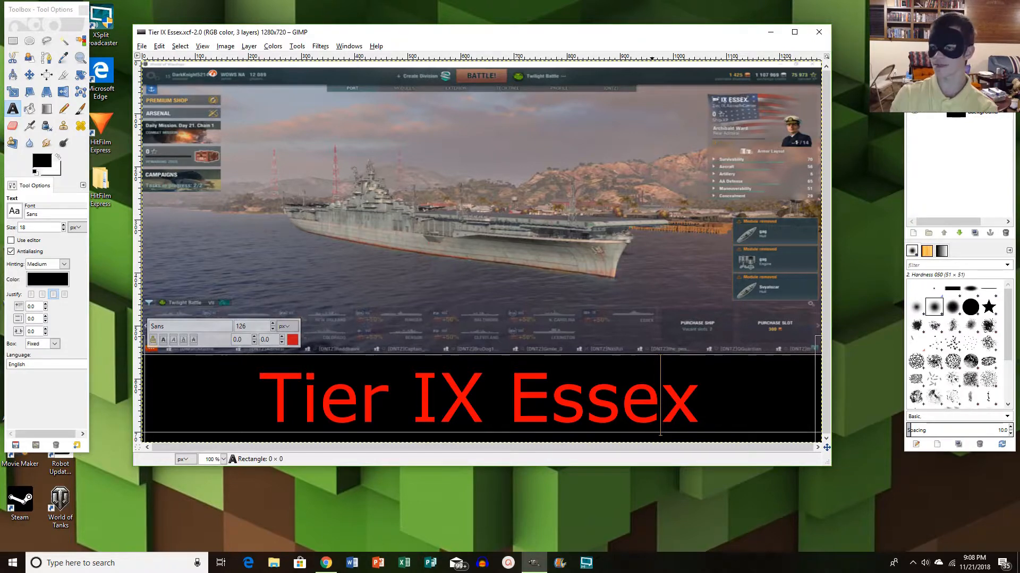
{"action": "left_click", "coordinate": [962, 114]}
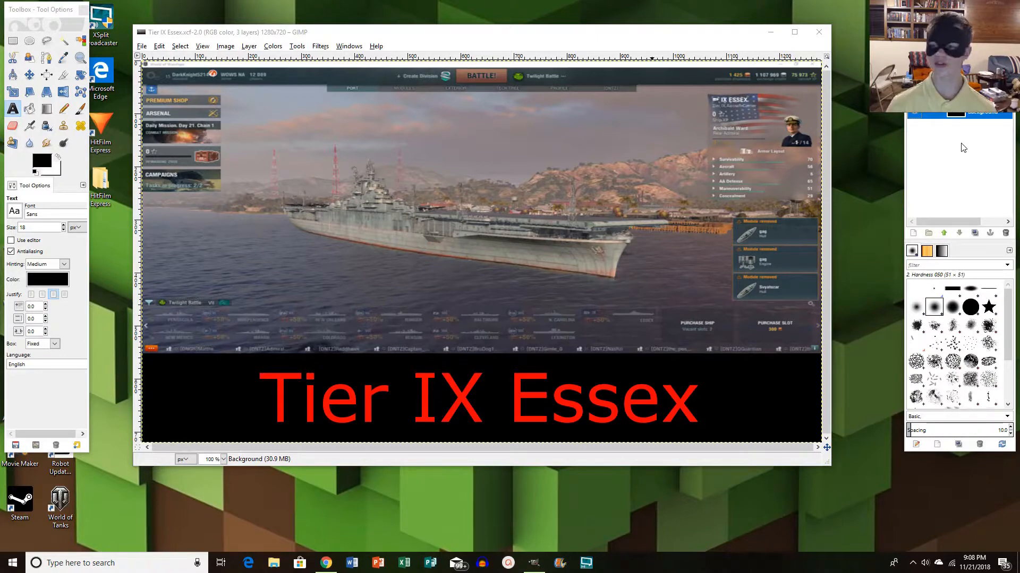
{"action": "left_click", "coordinate": [169, 37]}
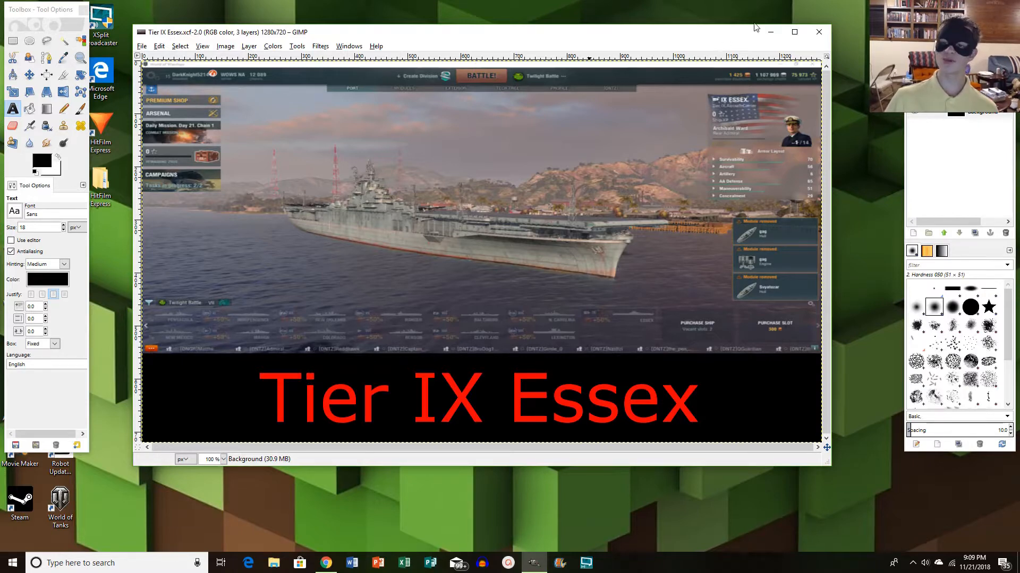
Close the Tier IX Essex image and the empty GIMP image window
{"action": "left_click", "coordinate": [768, 34]}
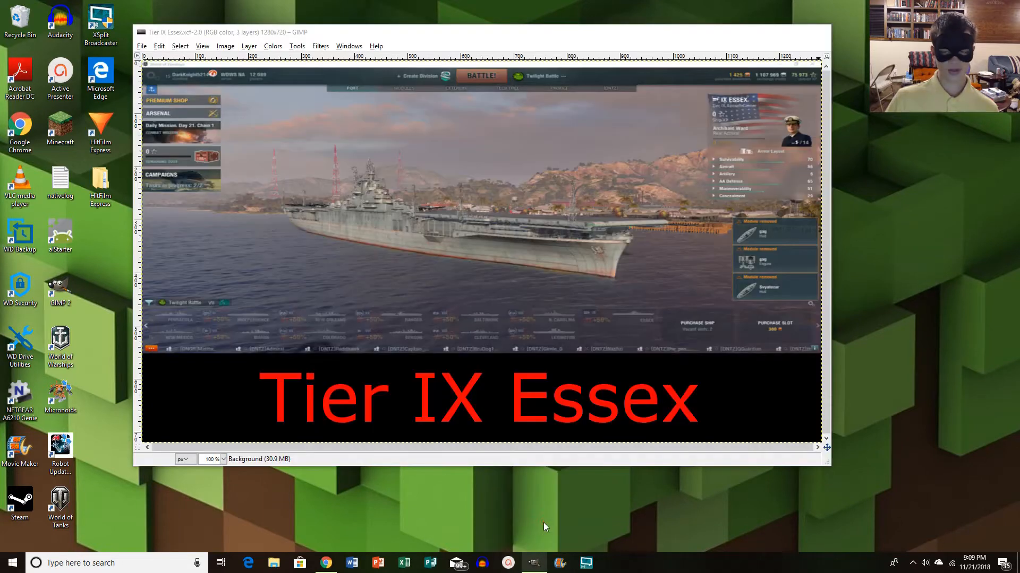
{"action": "left_click", "coordinate": [543, 523]}
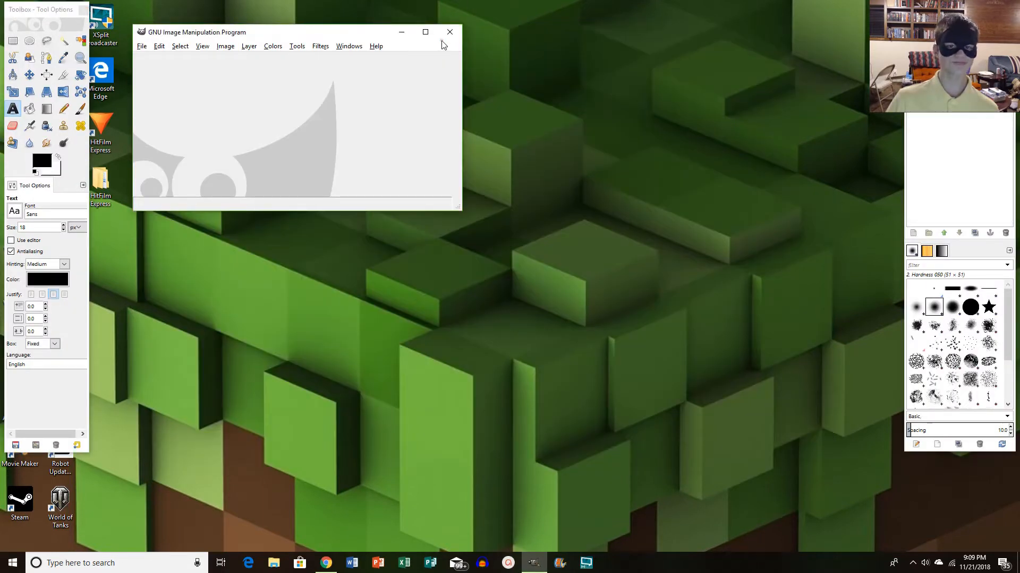
{"action": "left_click", "coordinate": [443, 32]}
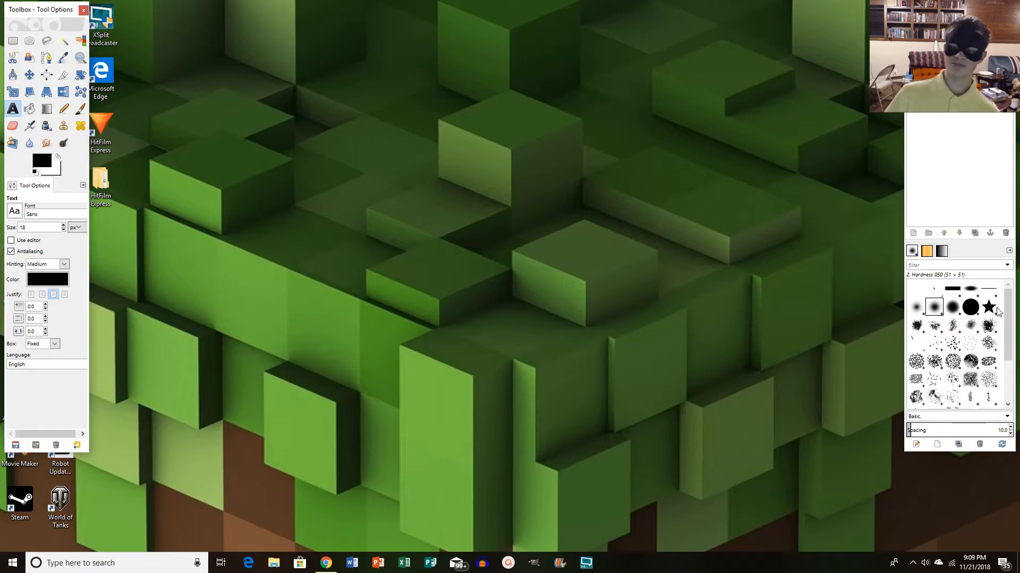
{"action": "left_click", "coordinate": [911, 567]}
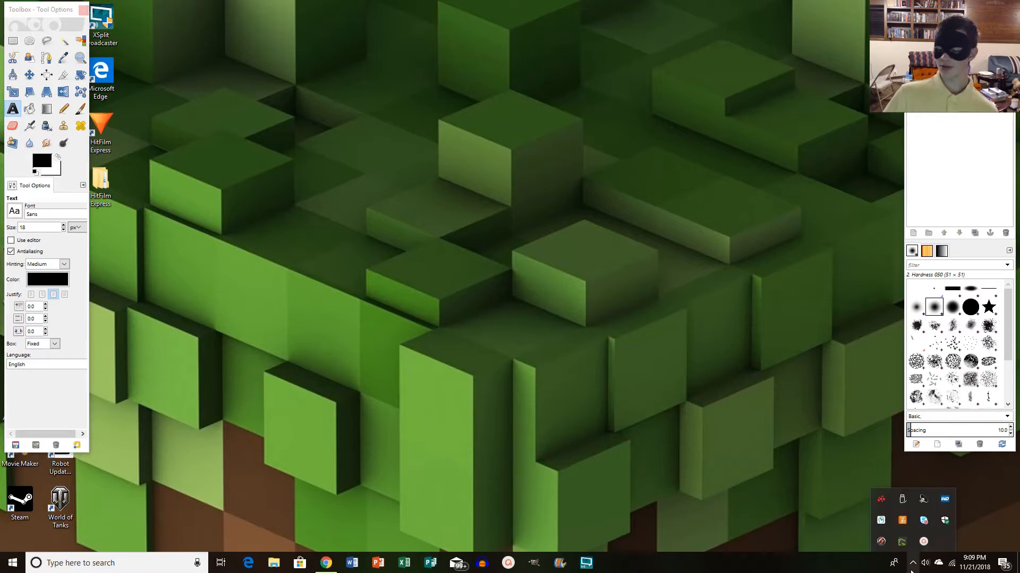
{"action": "left_click", "coordinate": [924, 542]}
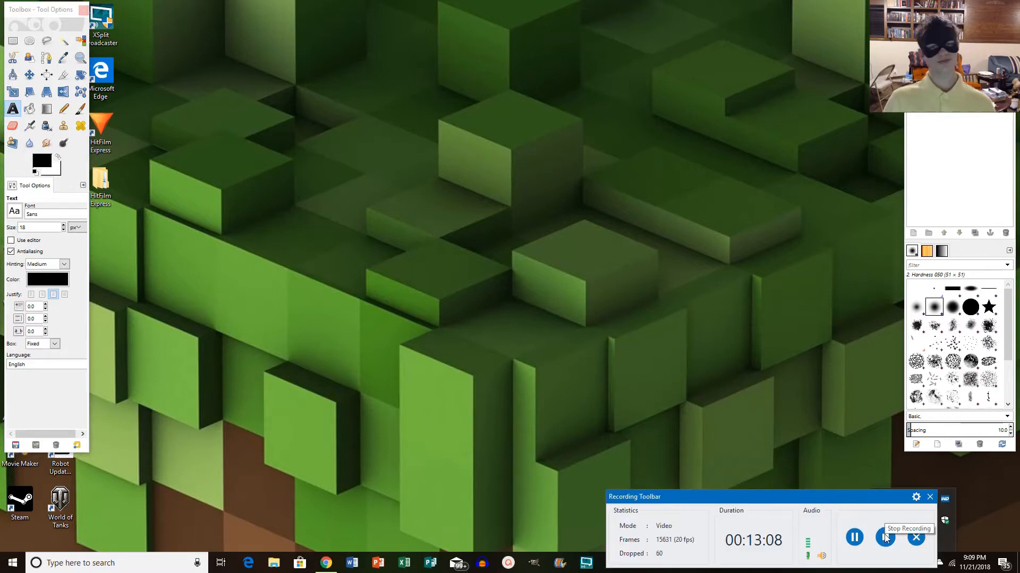